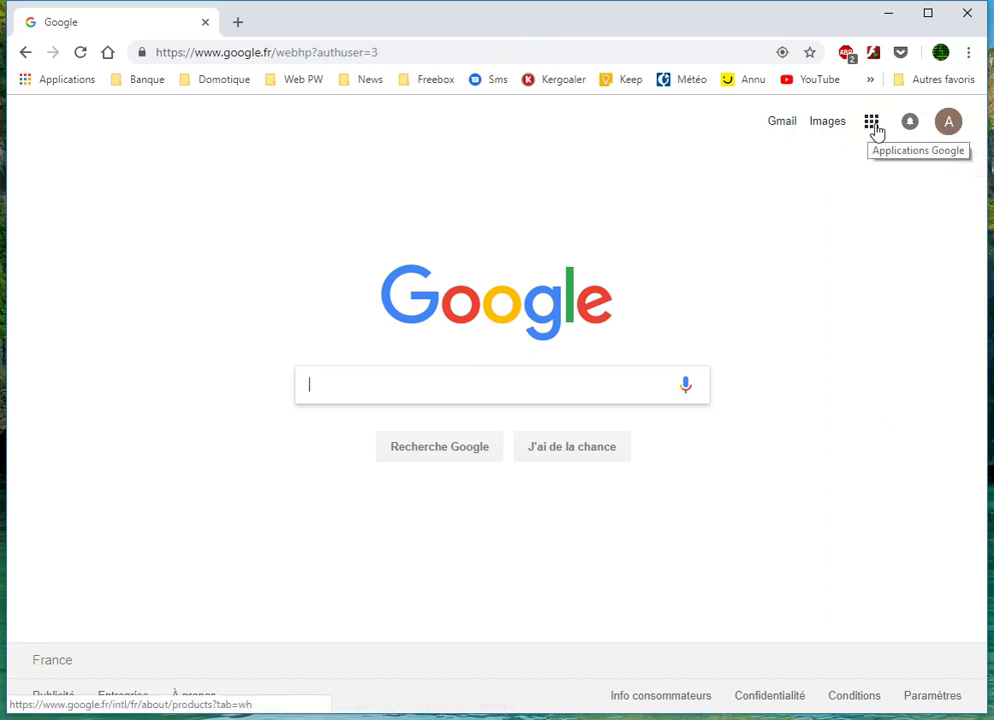
# Open Google Photos and start an import from the 2019 subfolder of the Images folder.
pyautogui.click(871, 123)
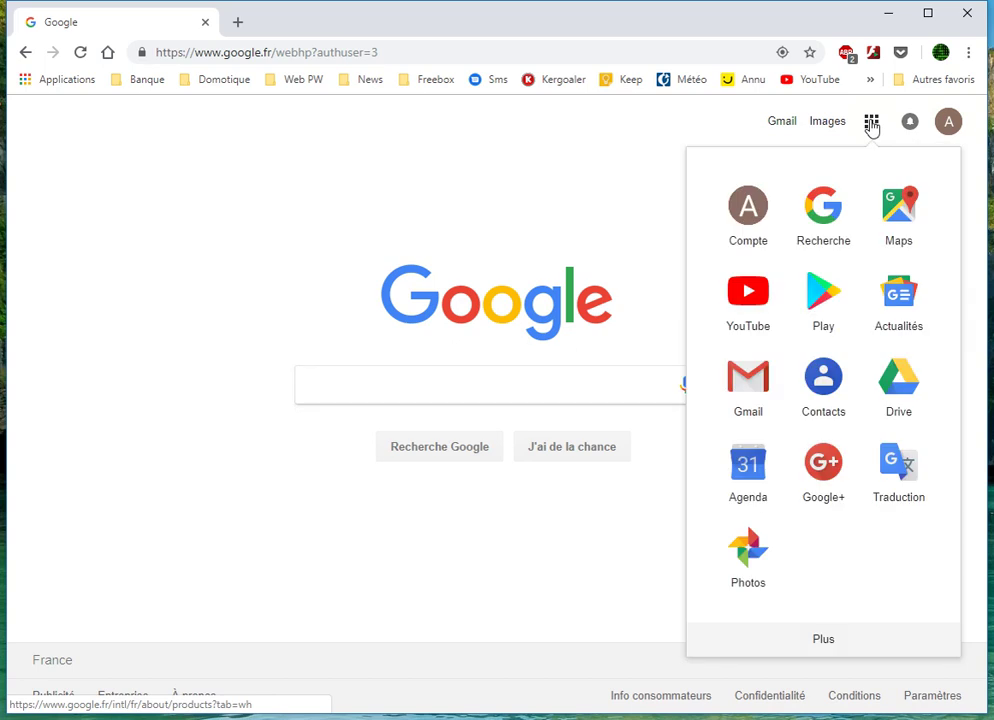
pyautogui.click(750, 561)
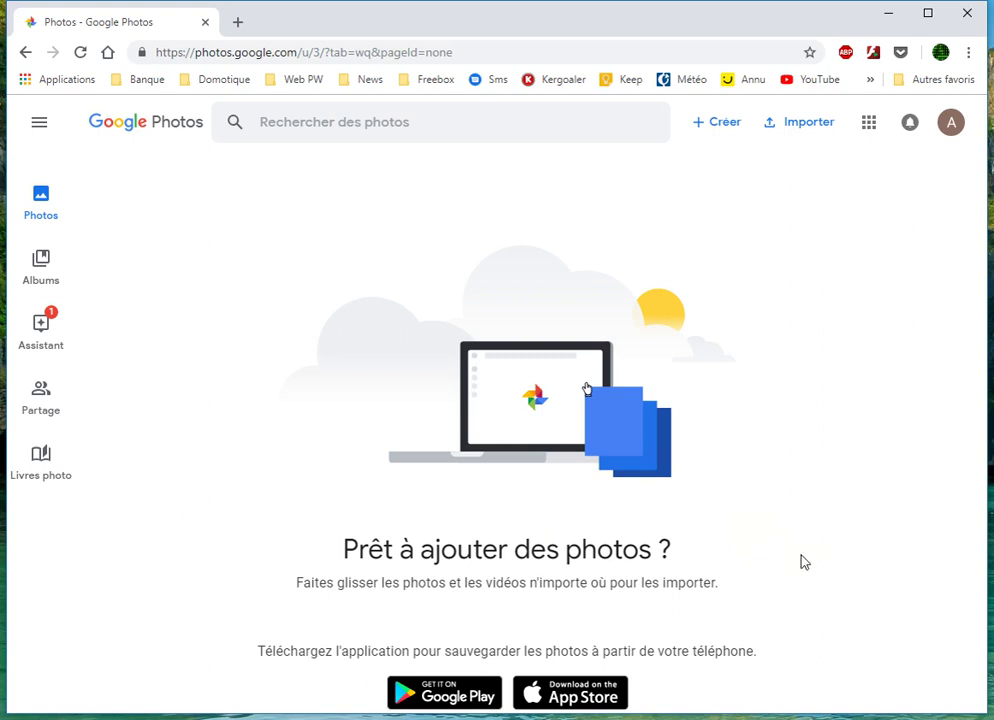
pyautogui.click(798, 130)
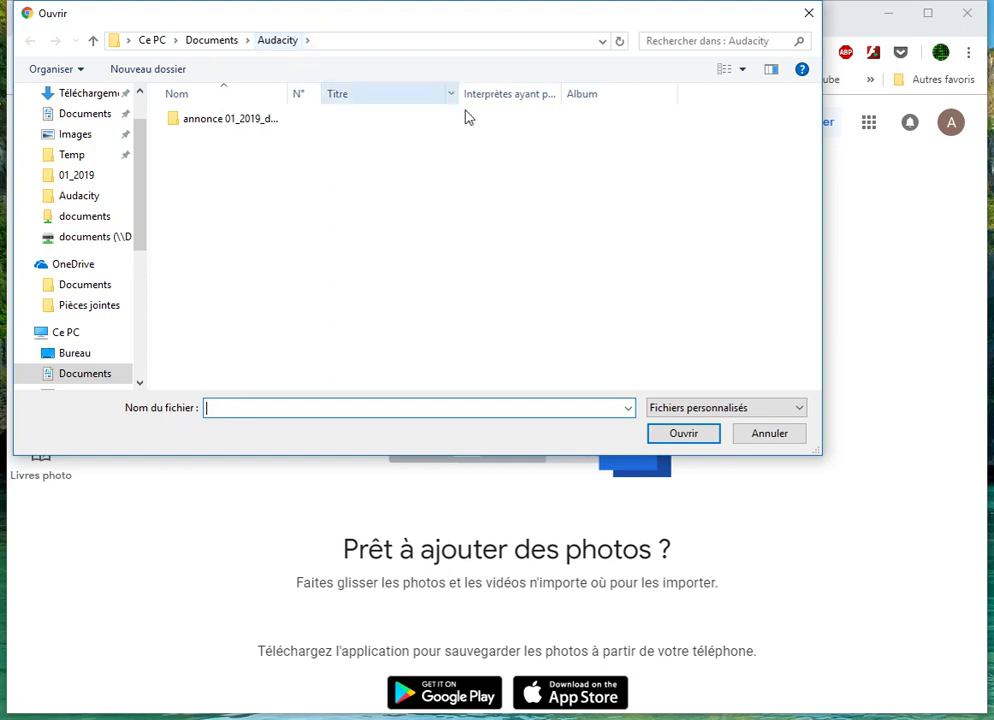
pyautogui.click(82, 139)
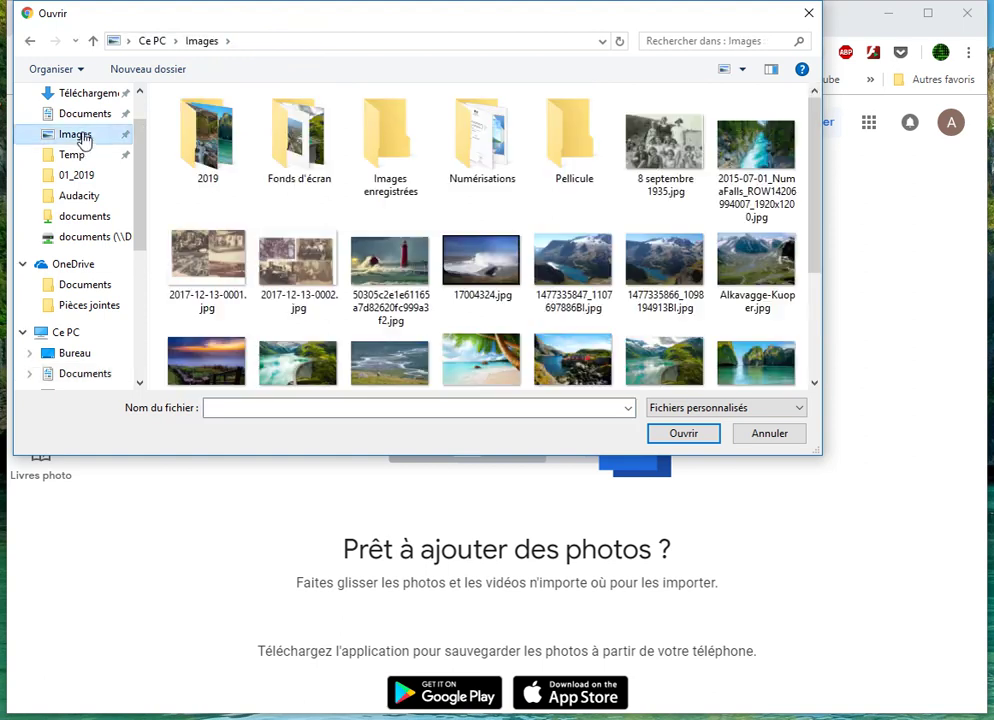
pyautogui.click(207, 148)
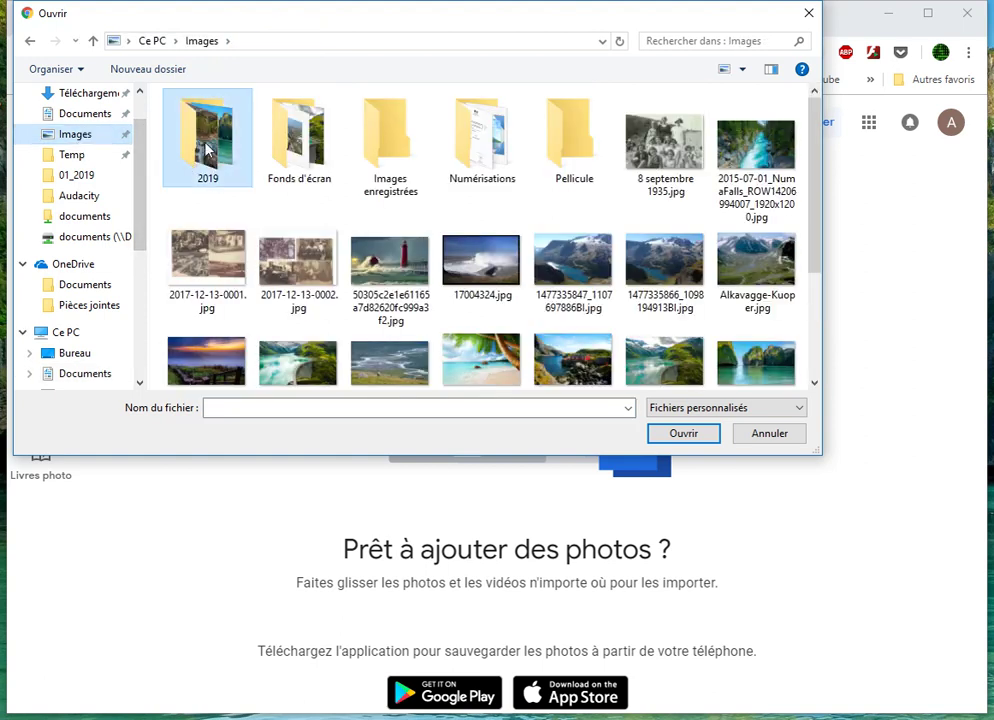
pyautogui.doubleClick(207, 148)
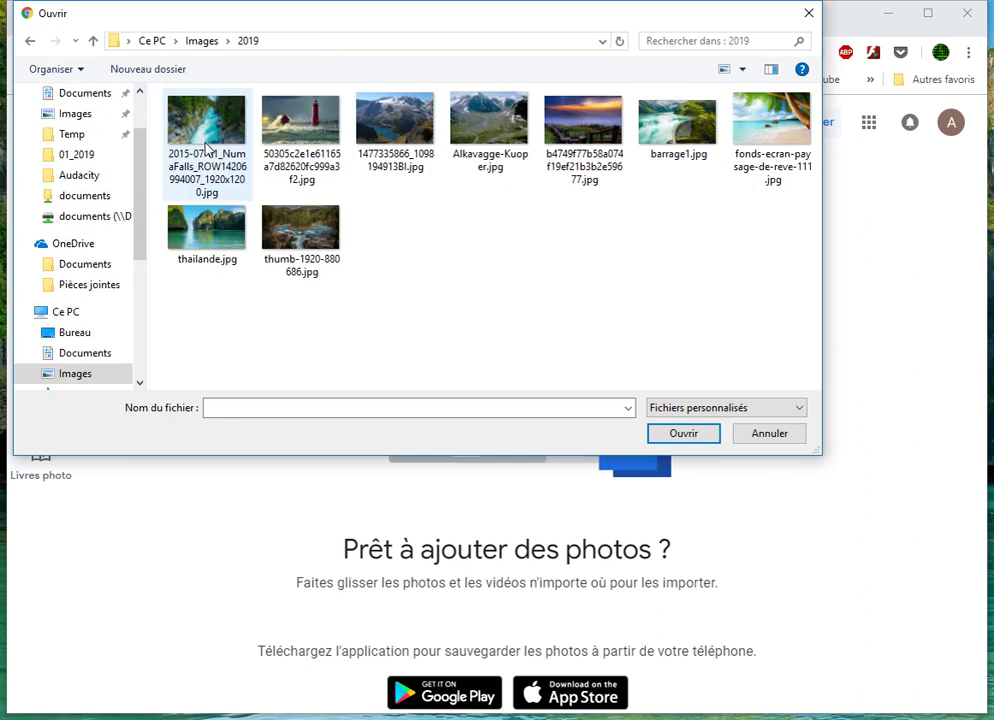
# Import all the pictures in the 2019 folder and dismiss the transfer suggestion and import notices.
pyautogui.click(205, 128)
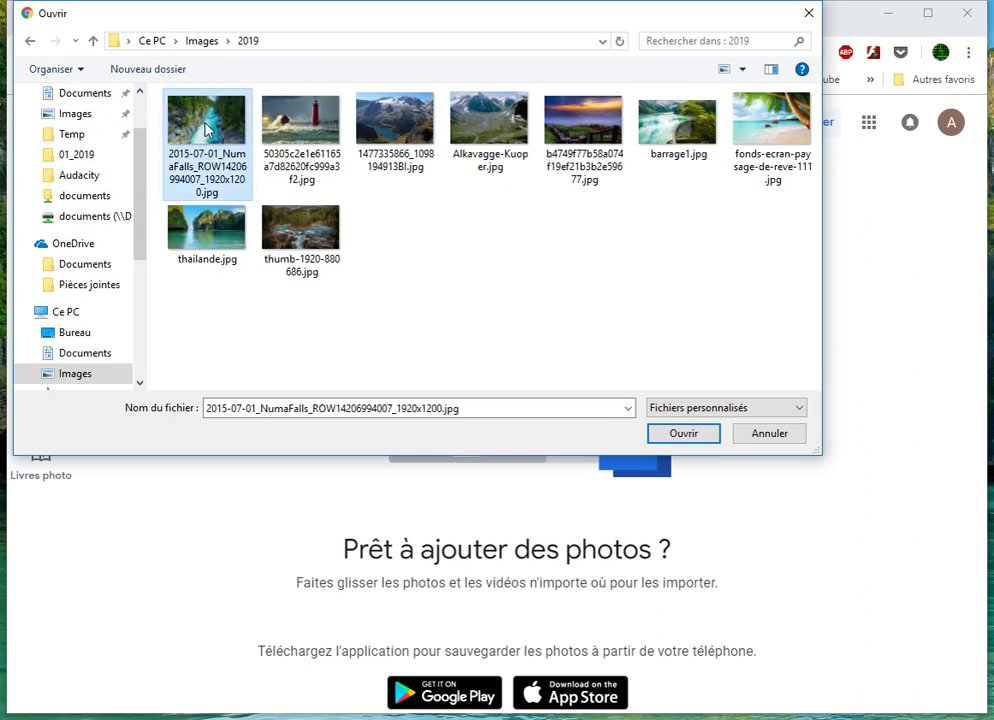
pyautogui.keyDown('shift'); pyautogui.click(325, 237); pyautogui.keyUp('shift')
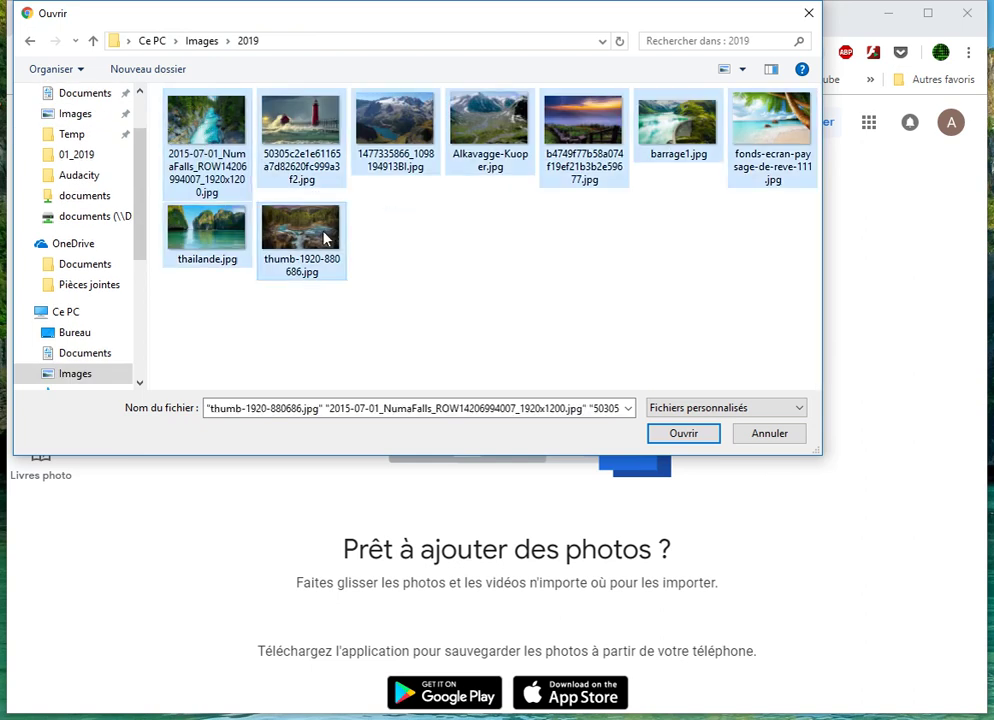
pyautogui.click(687, 434)
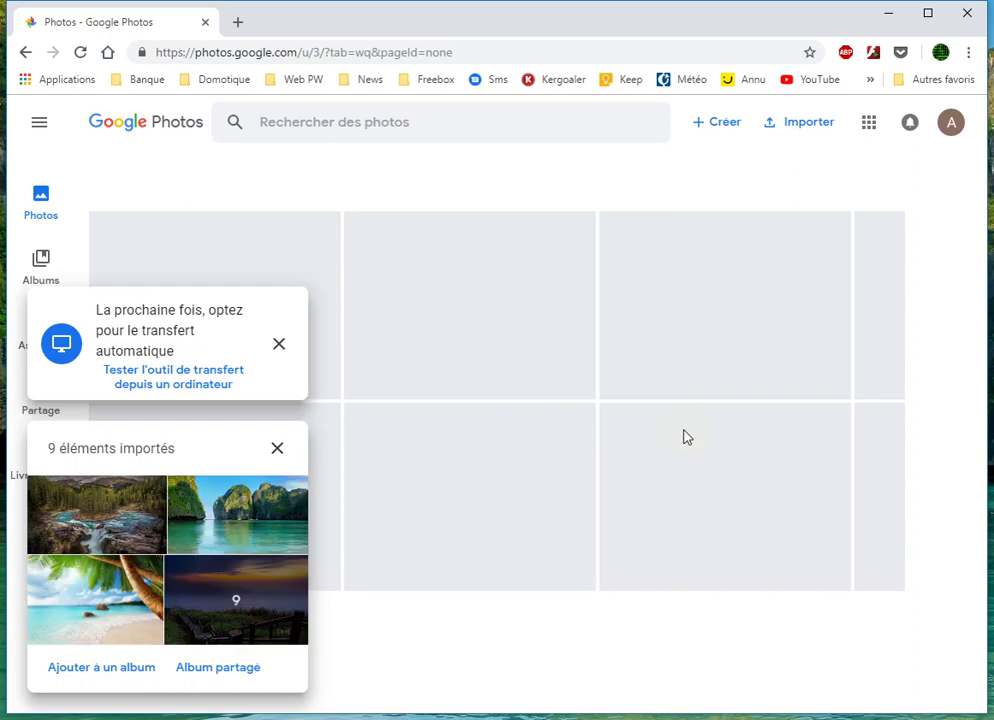
pyautogui.click(278, 344)
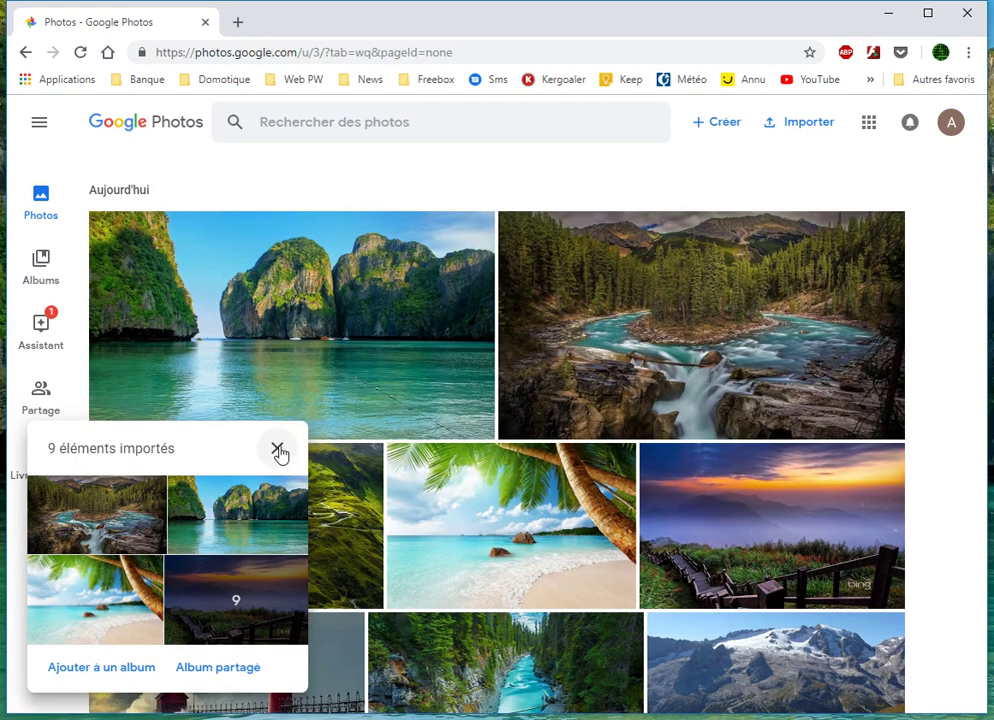
pyautogui.click(279, 449)
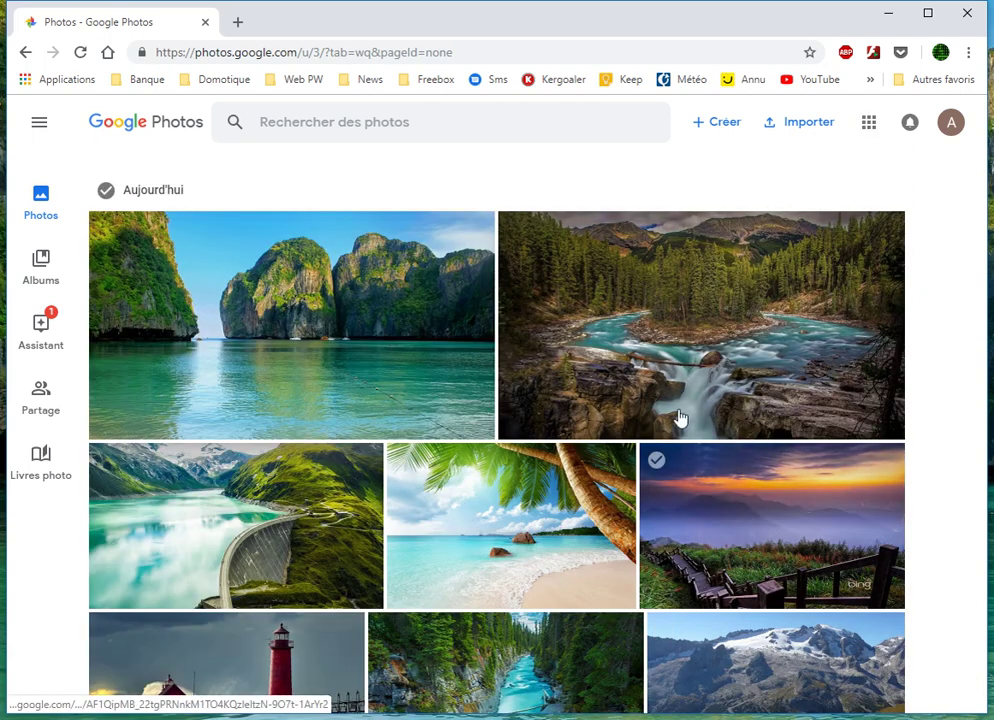
# View the photo of the green bay with cliffs full size, browse two photos forward and return to it.
pyautogui.click(322, 368)
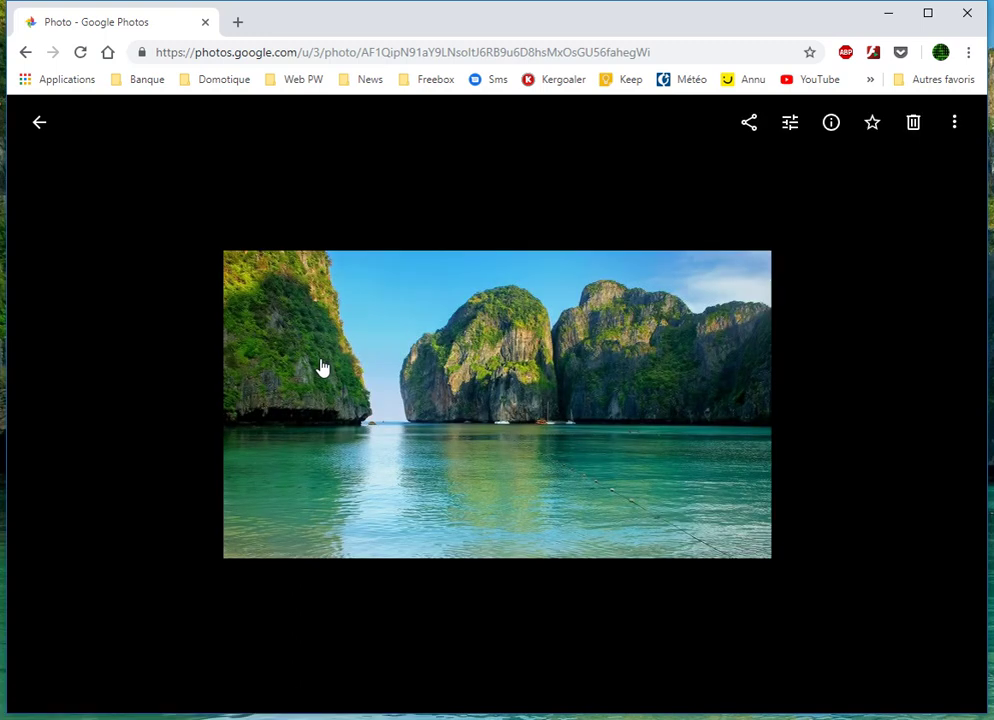
pyautogui.click(939, 408)
pyautogui.click(939, 408)
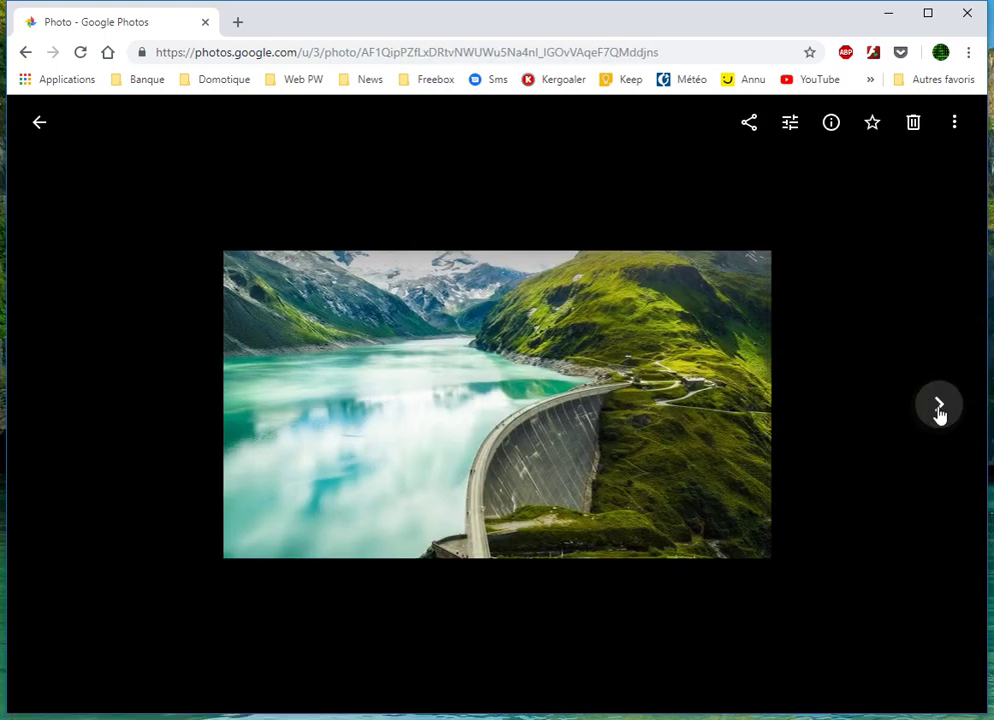
pyautogui.click(53, 406)
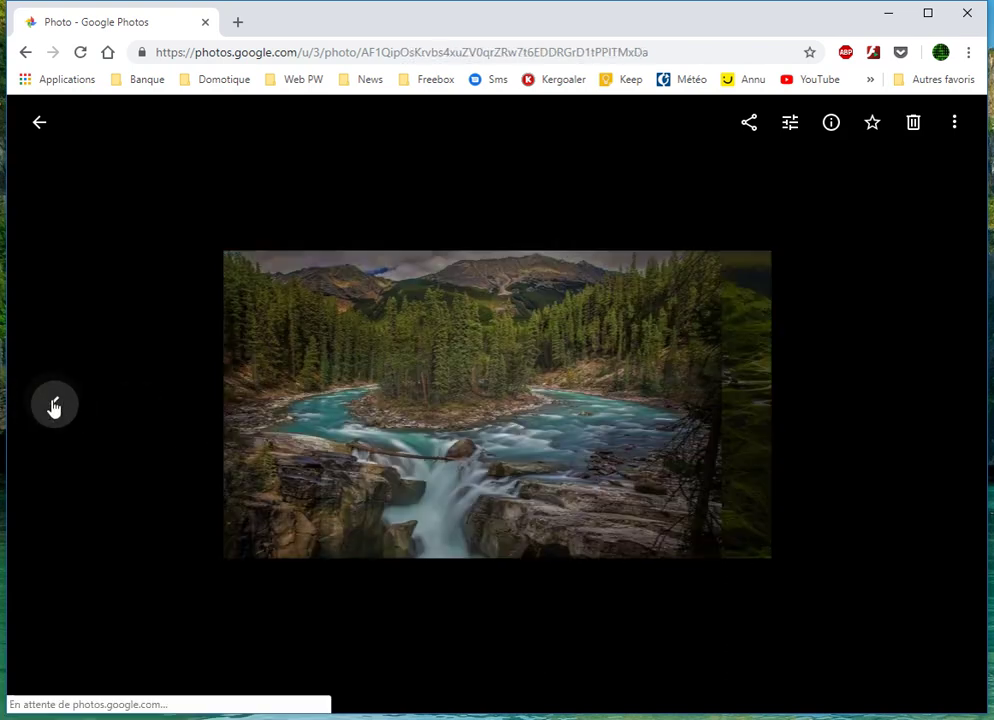
pyautogui.click(53, 406)
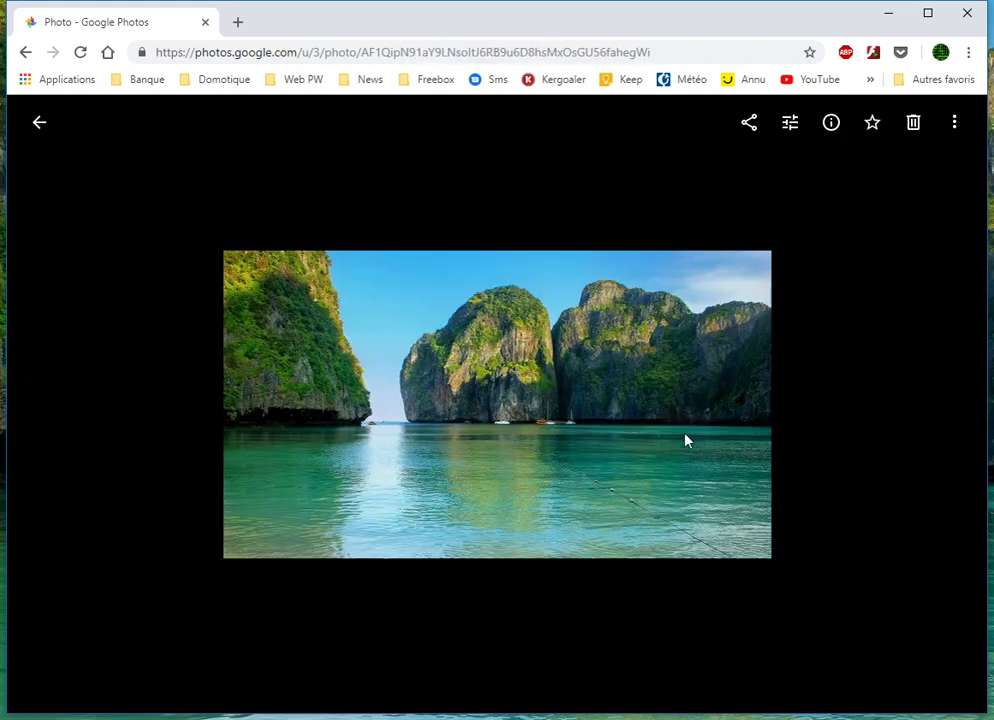
# Open the cliff bay photo for editing, try cropping off its left part and restore the full frame.
pyautogui.click(790, 125)
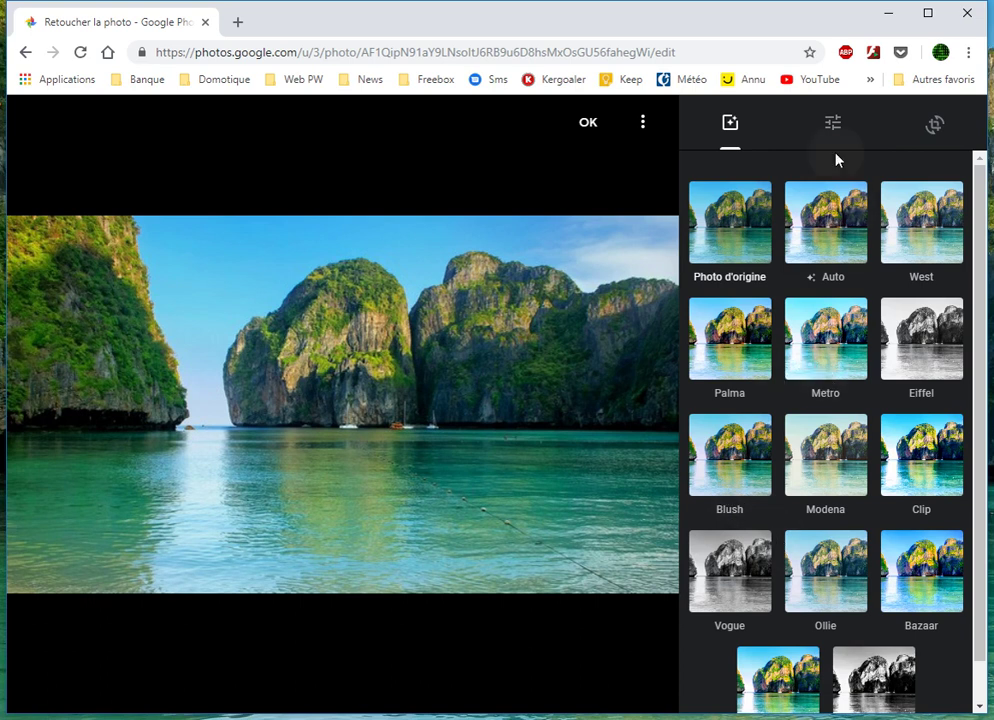
pyautogui.click(833, 124)
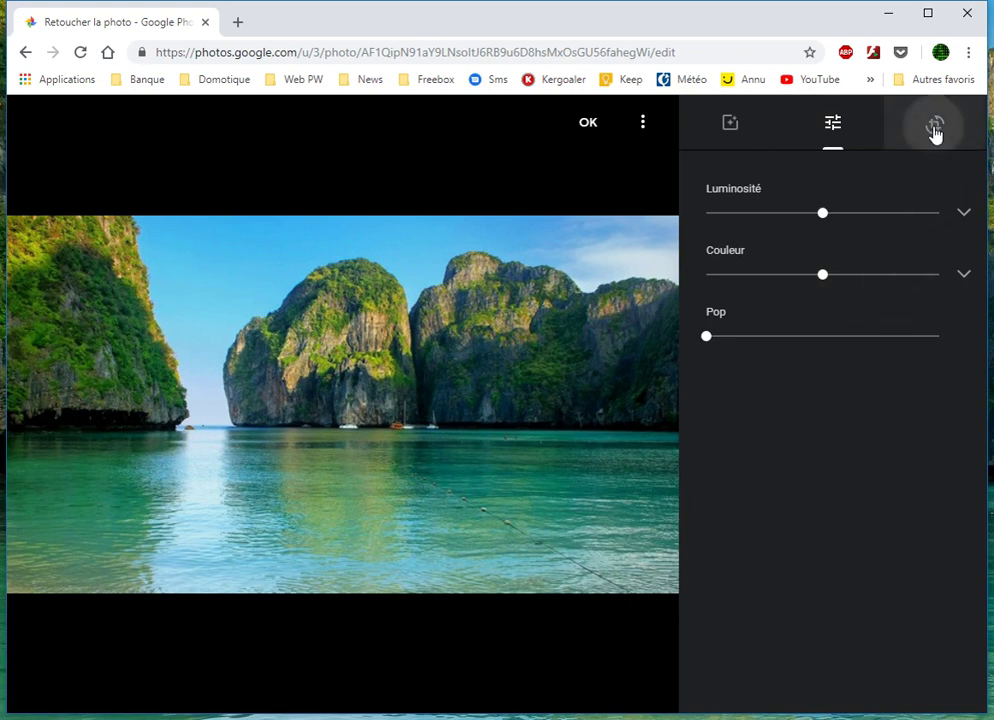
pyautogui.click(934, 130)
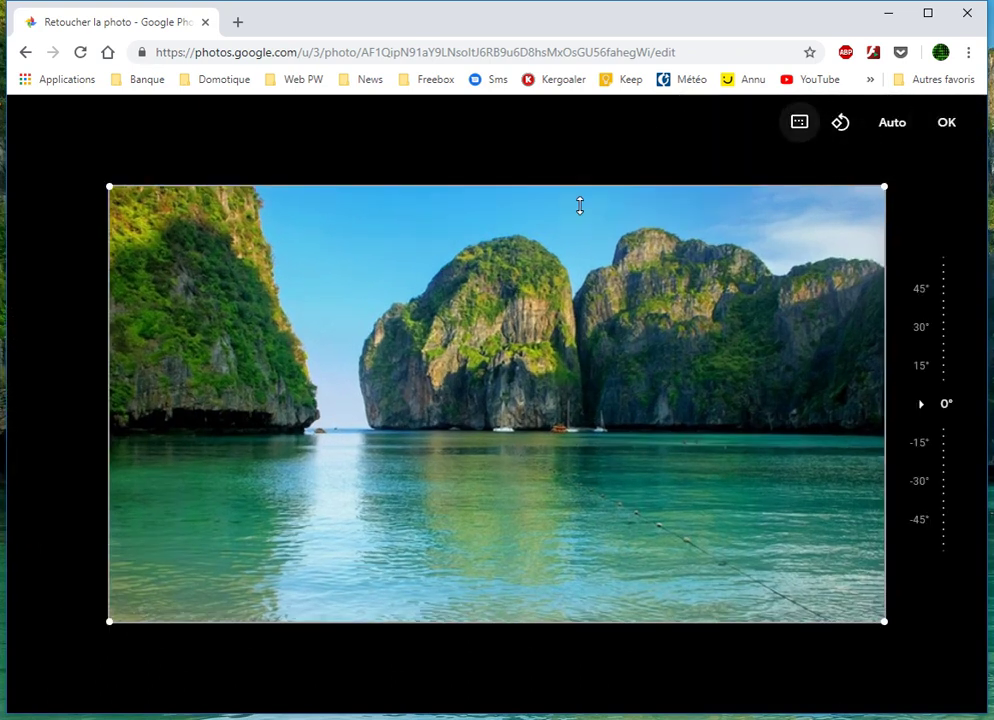
pyautogui.moveTo(113, 192); pyautogui.dragTo(293, 199)
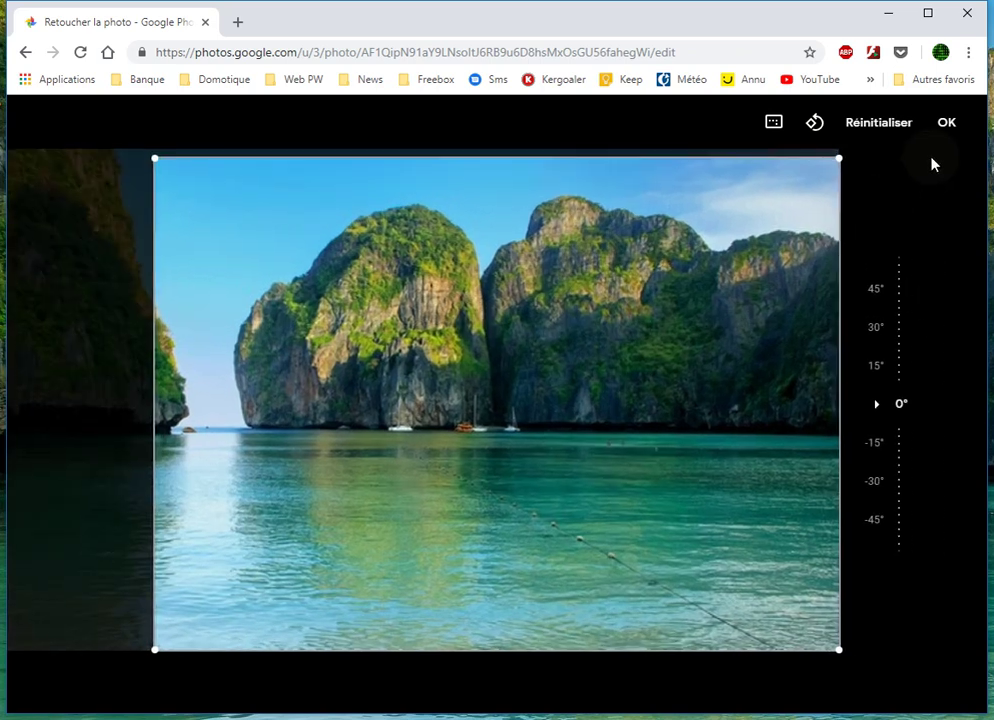
pyautogui.moveTo(154, 160); pyautogui.dragTo(29, 149)
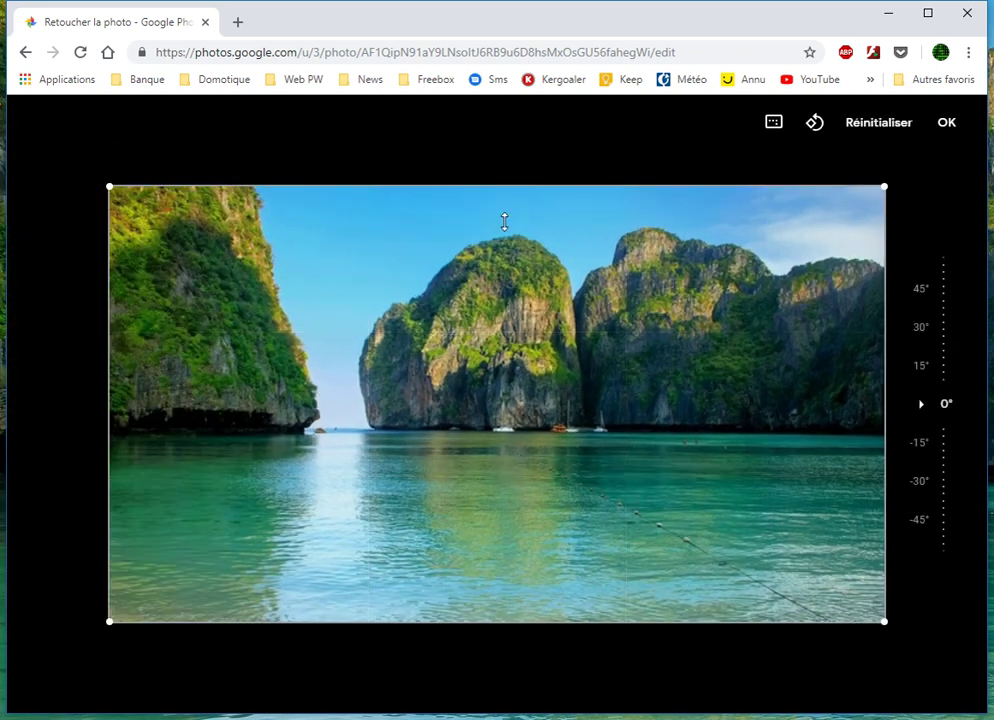
# Rotate the photo through four quarter turns back to its upright orientation.
pyautogui.click(812, 133)
pyautogui.click(812, 133)
pyautogui.click(813, 128)
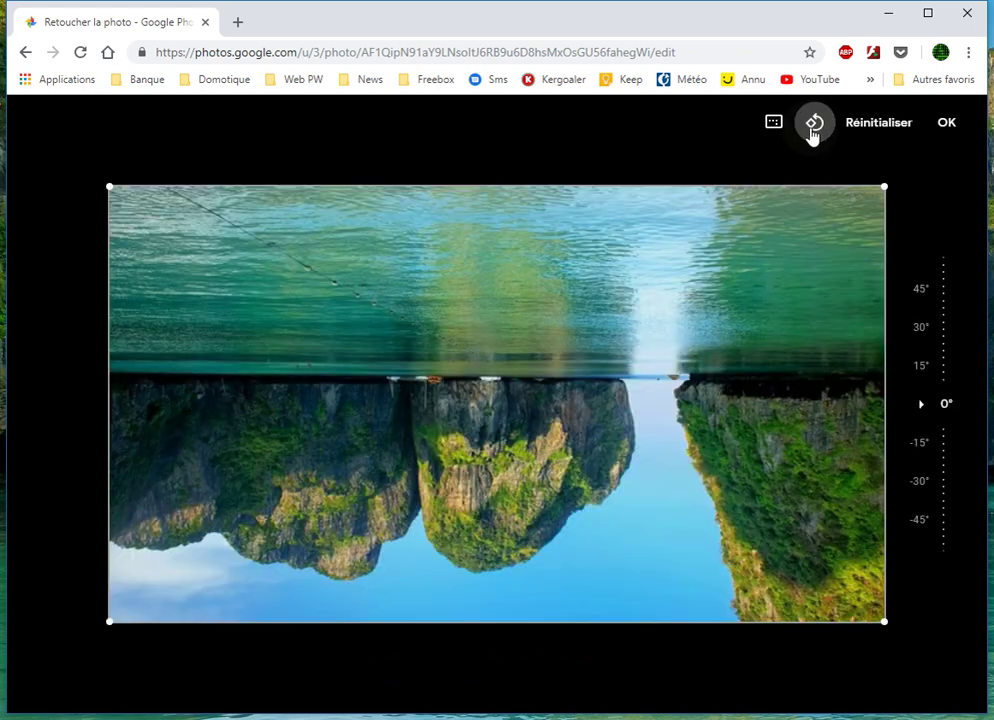
pyautogui.click(813, 128)
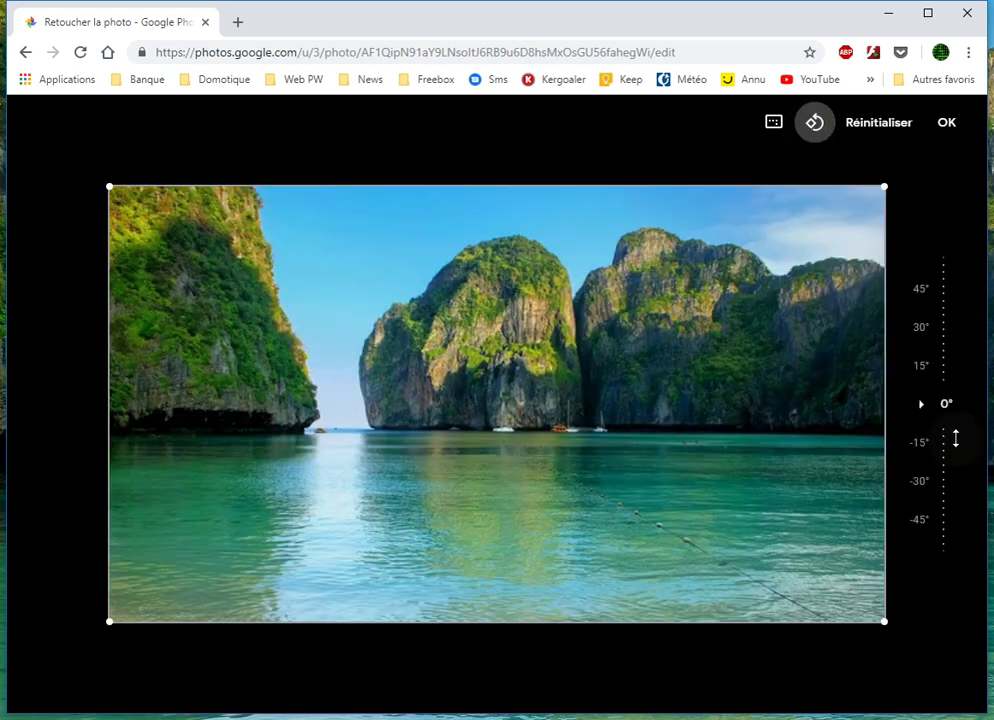
# Try slightly straightening the cliff bay photo with the angle scale and finish editing.
pyautogui.moveTo(944, 405)
pyautogui.mouseDown()
pyautogui.moveTo(934, 353)
pyautogui.moveTo(949, 421)
pyautogui.mouseUp()
pyautogui.click(947, 122)
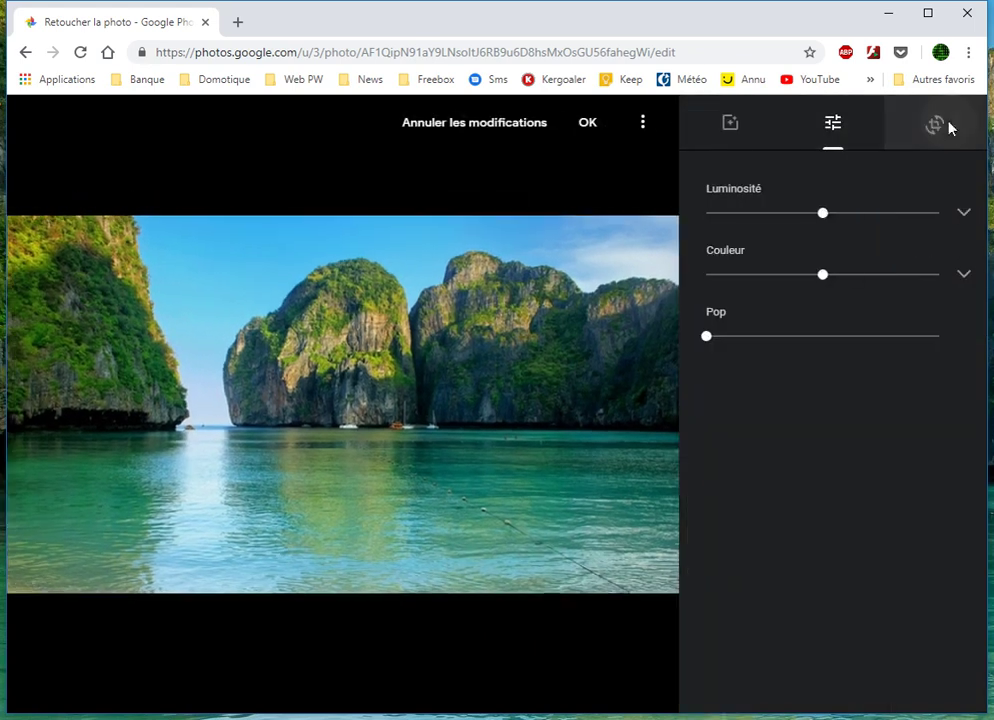
pyautogui.click(589, 126)
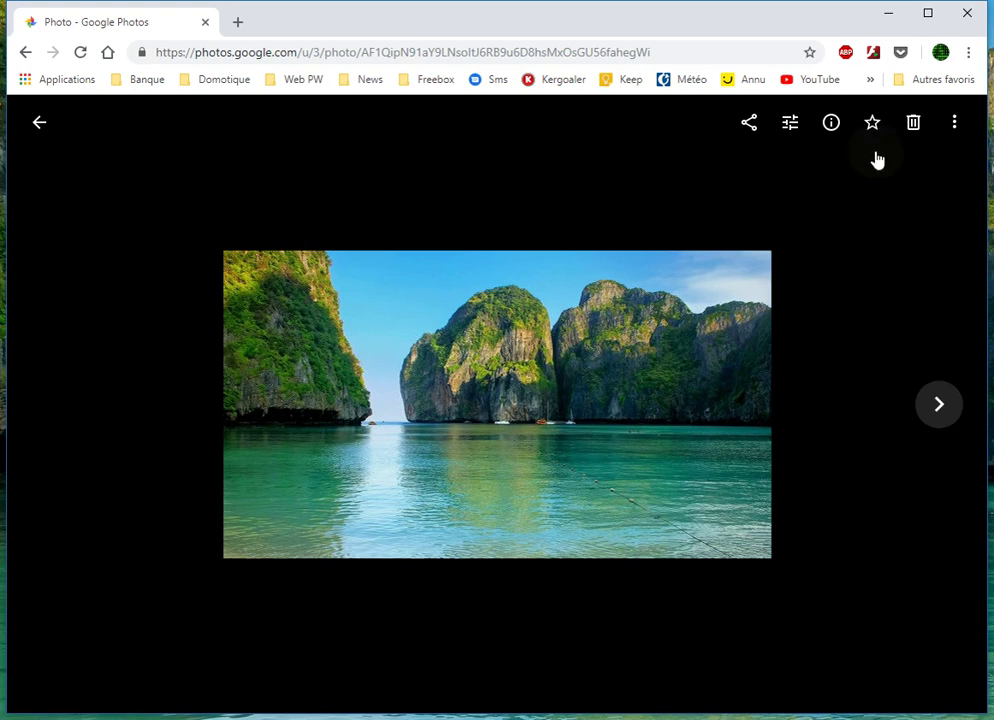
# Examine the photo's information, including its description field, date and file details, and return to the photo library.
pyautogui.click(832, 128)
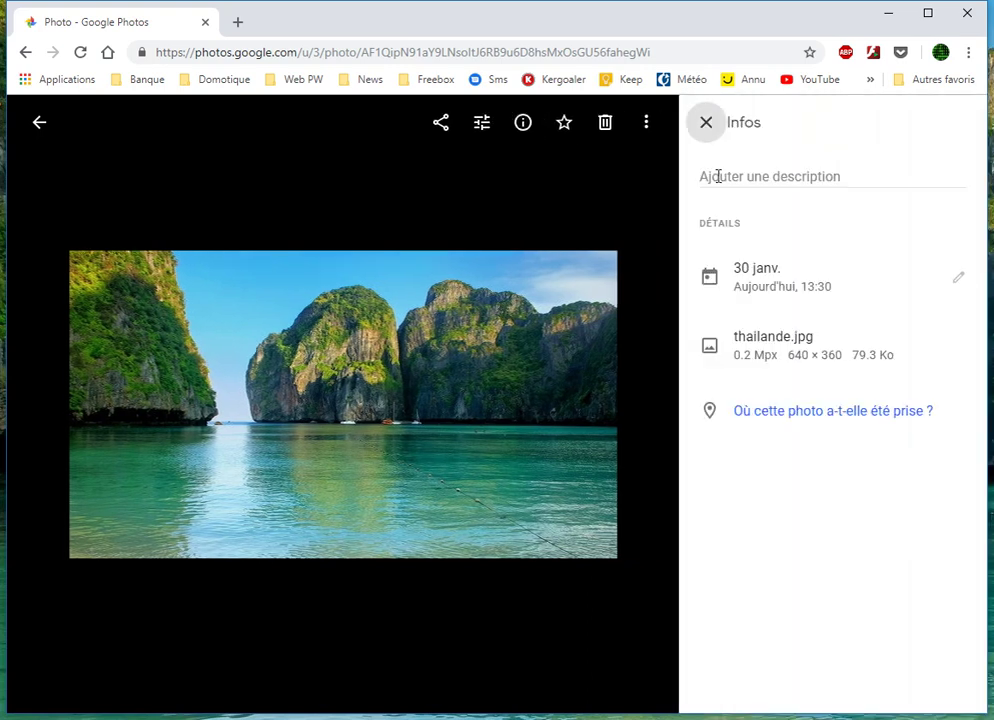
pyautogui.click(724, 177)
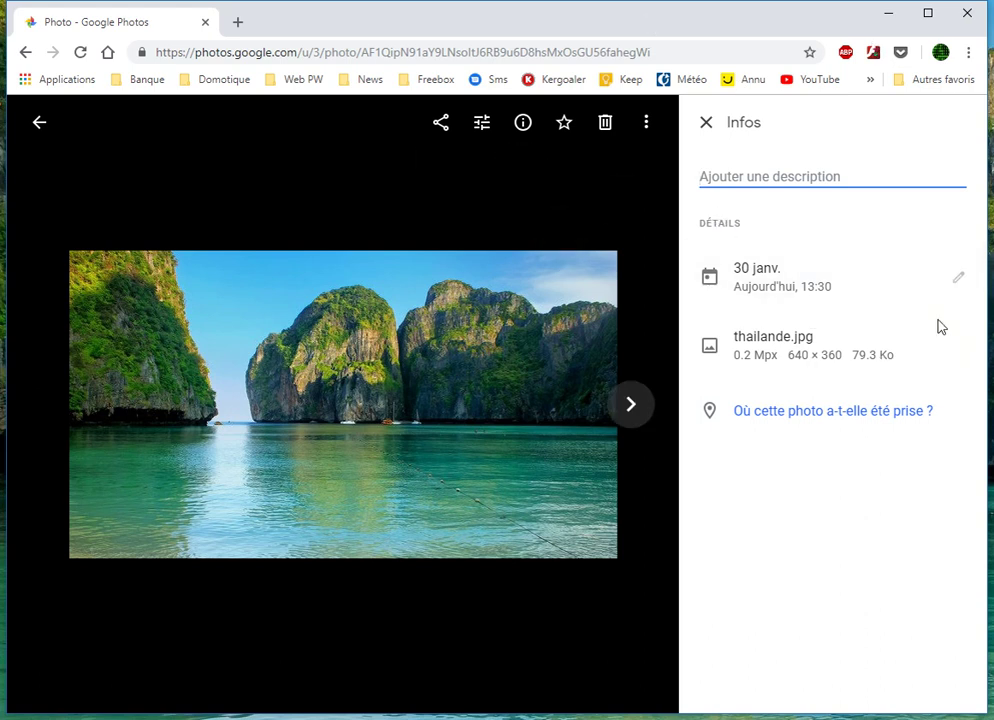
pyautogui.click(709, 125)
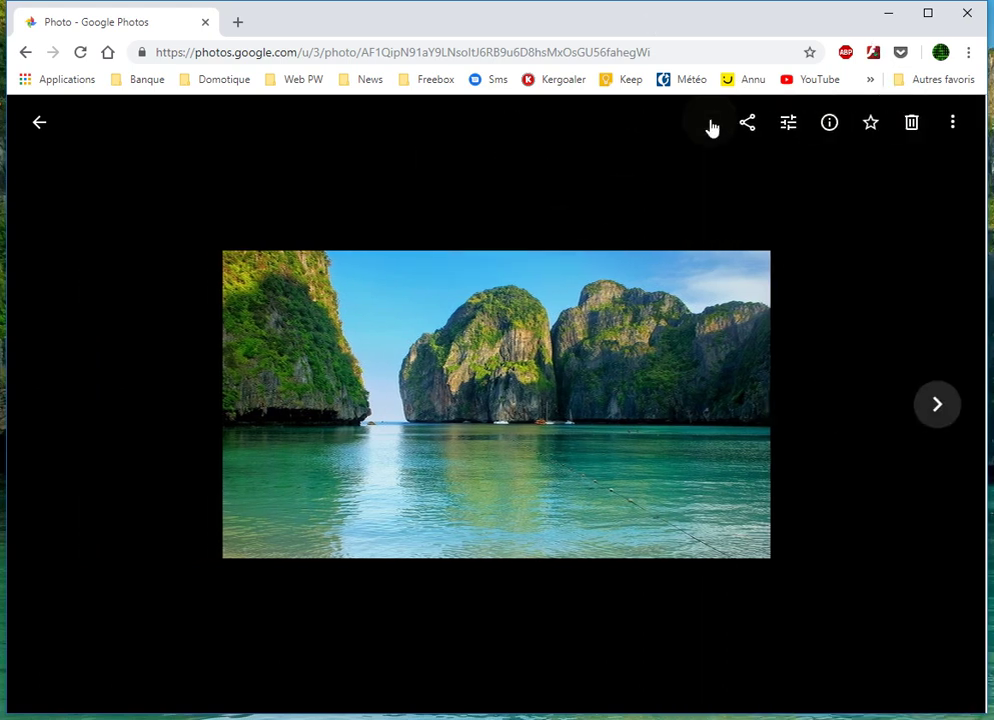
pyautogui.click(33, 124)
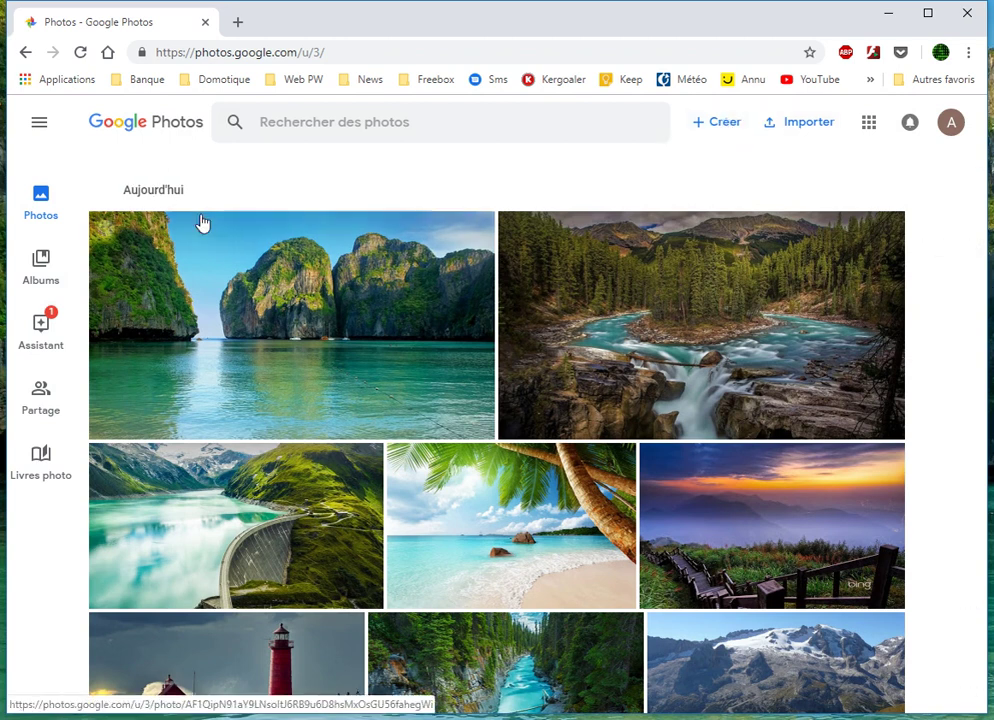
# Select all photos dated today, toggling the forest river picture off and back on.
pyautogui.click(106, 192)
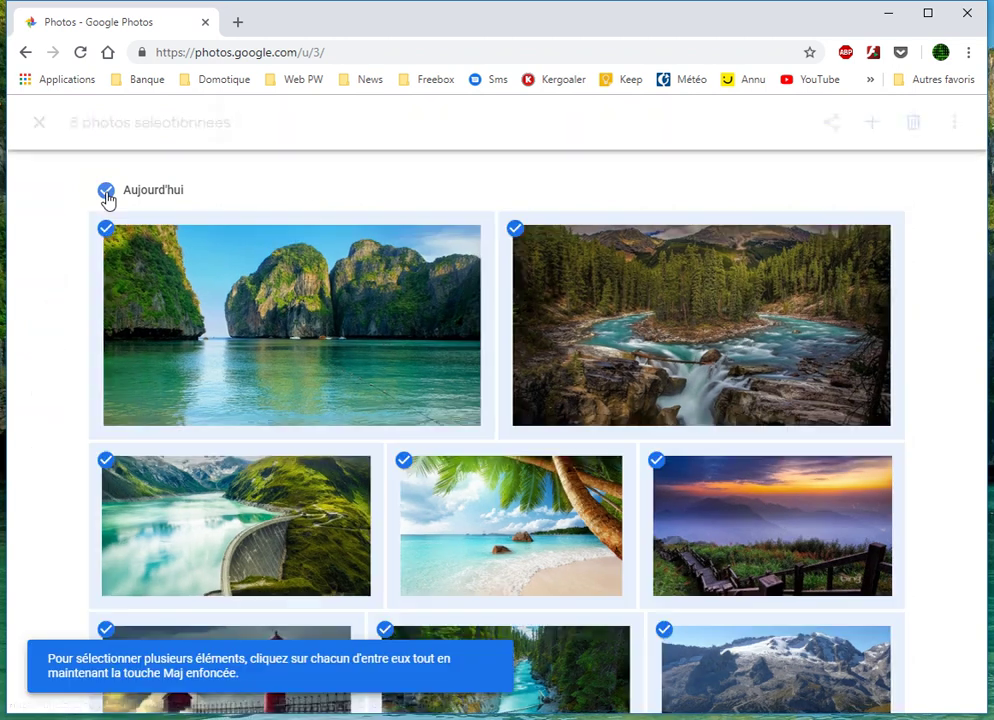
pyautogui.scroll(-3, 575, 370)
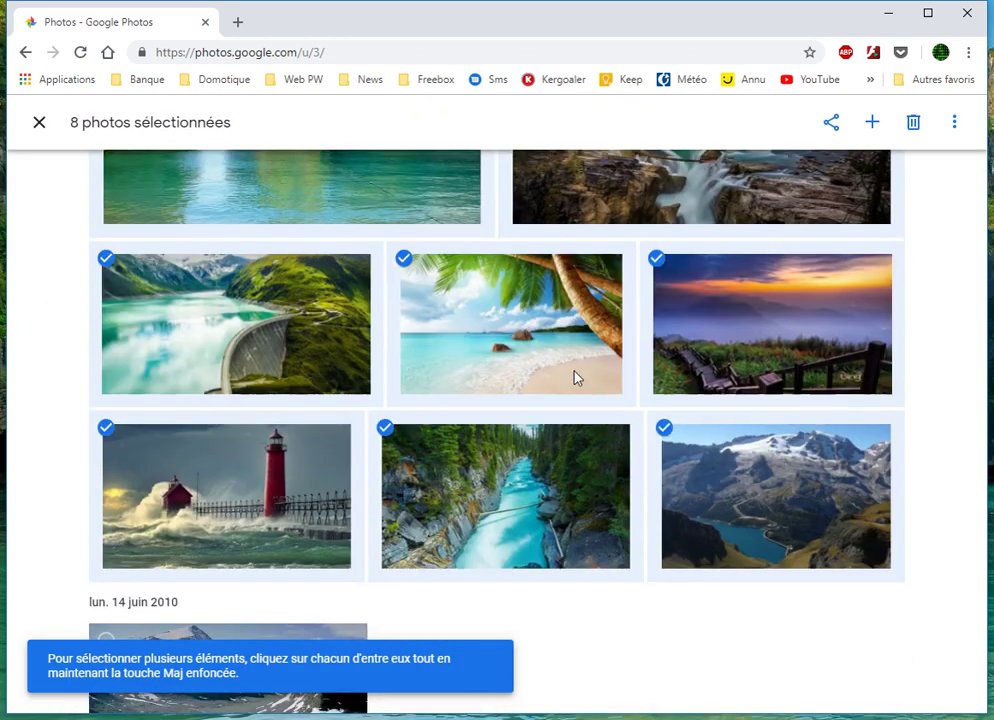
pyautogui.click(386, 383)
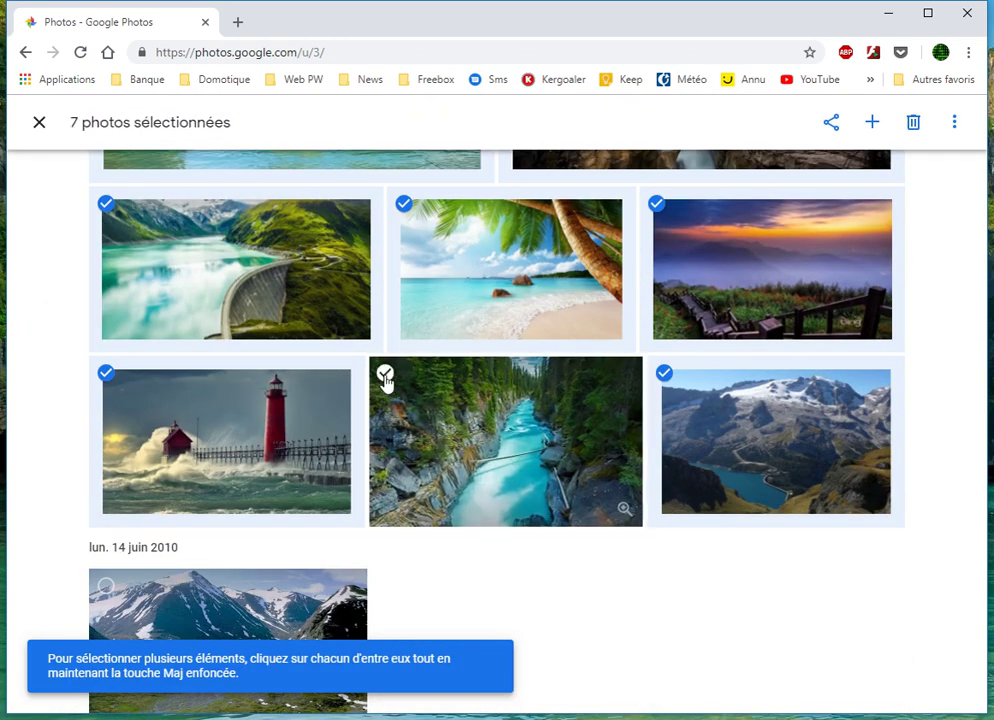
pyautogui.click(386, 383)
pyautogui.scroll(3, 716, 448)
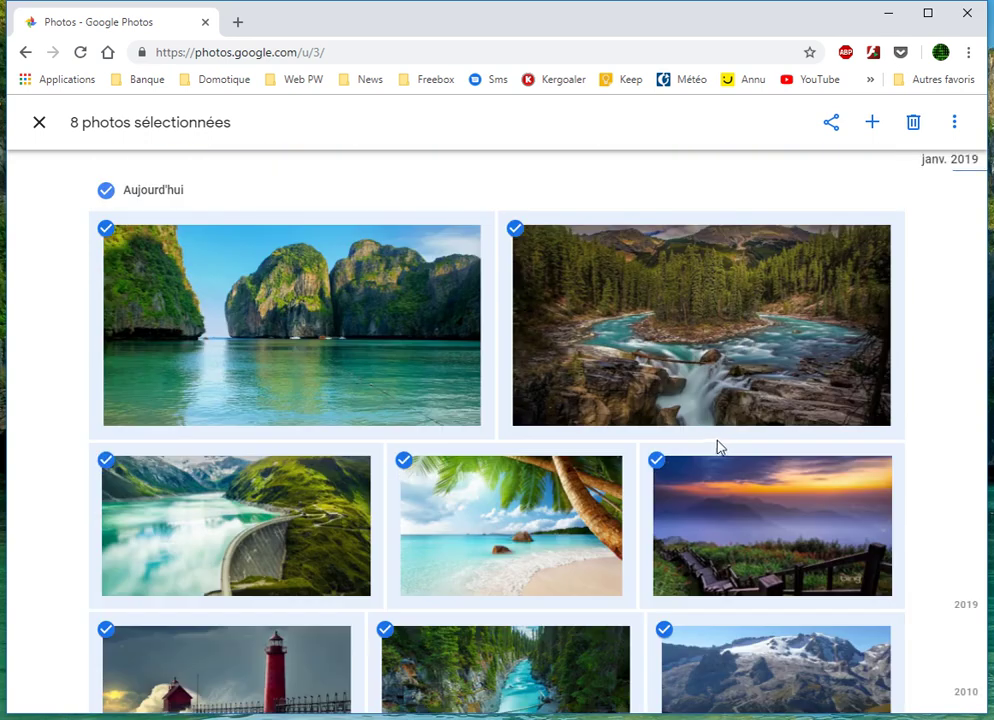
# Create a new shared album from the selected photos.
pyautogui.click(873, 126)
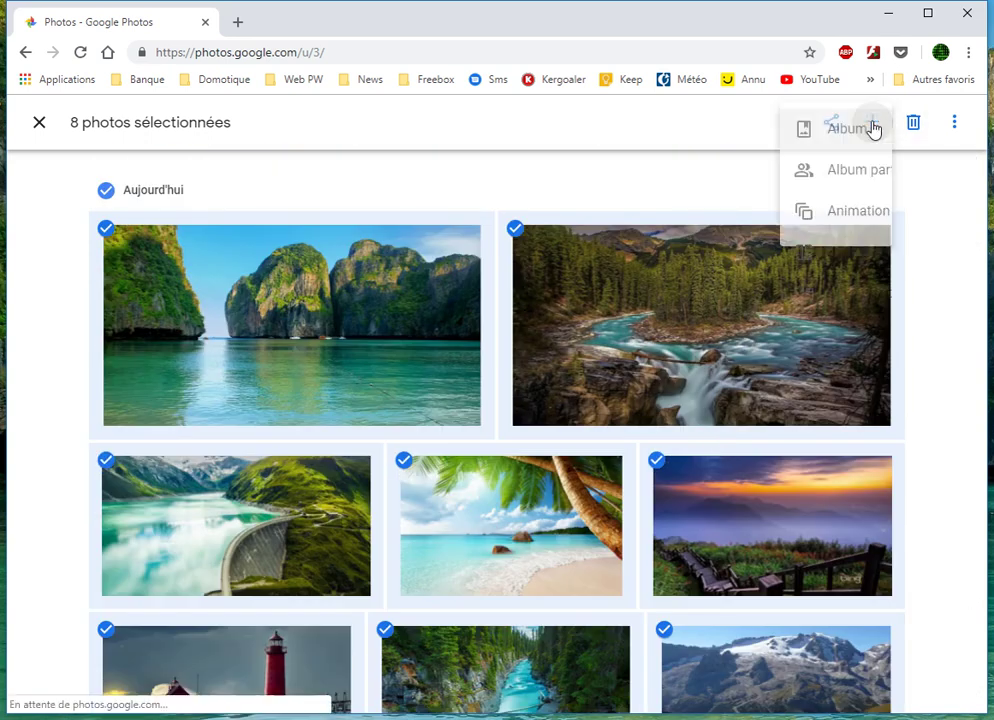
pyautogui.click(816, 172)
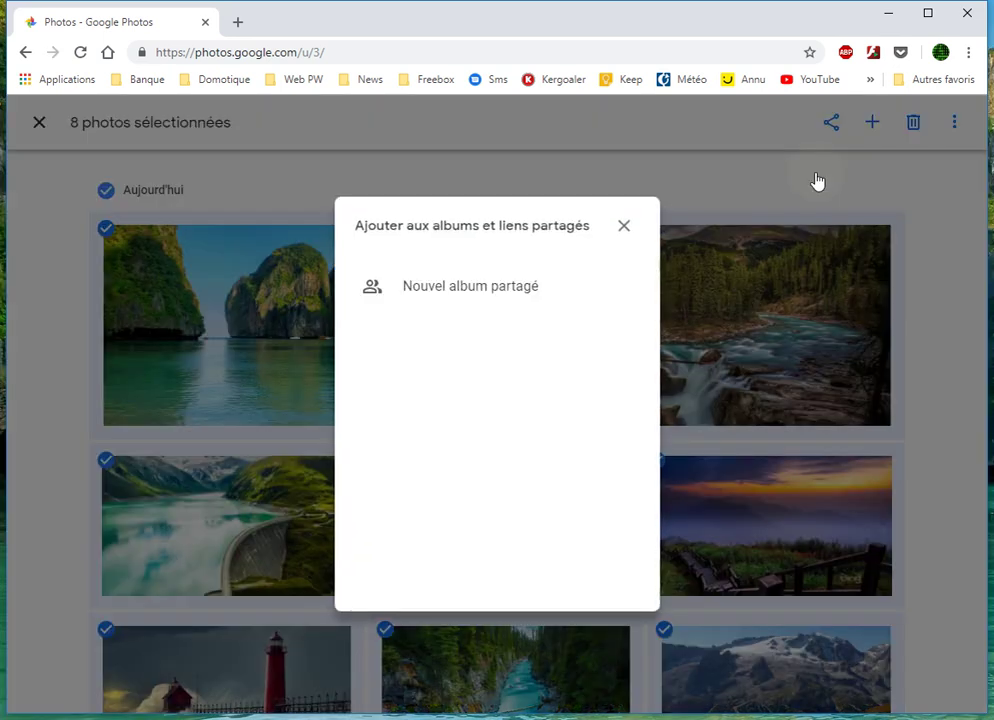
pyautogui.click(470, 289)
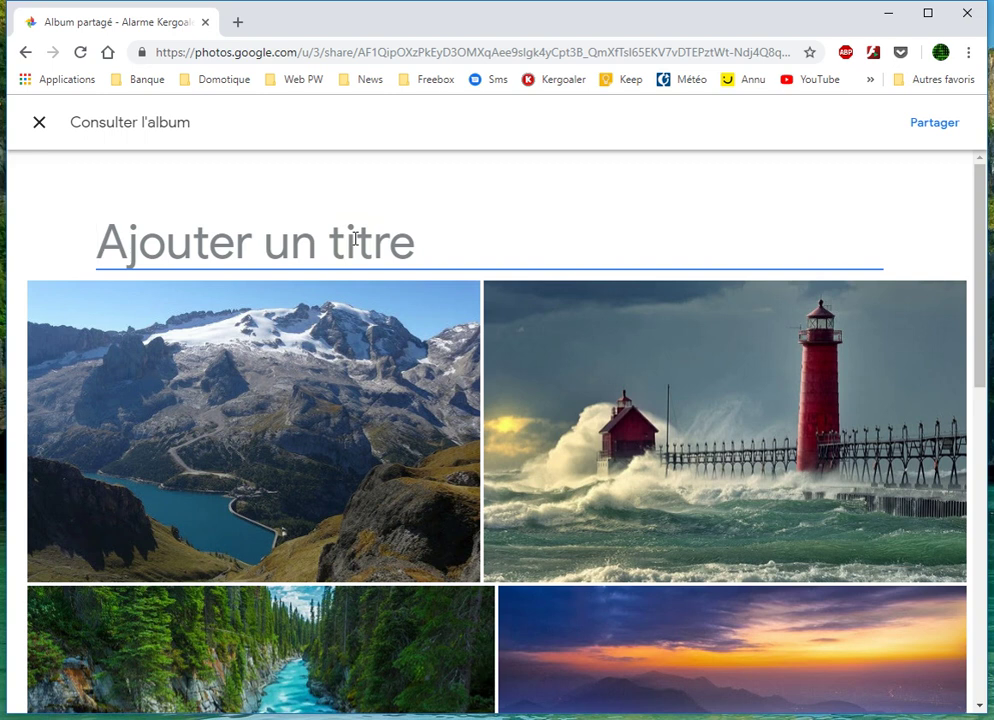
# Title the new shared album "Album Truc".
pyautogui.write('Alb')
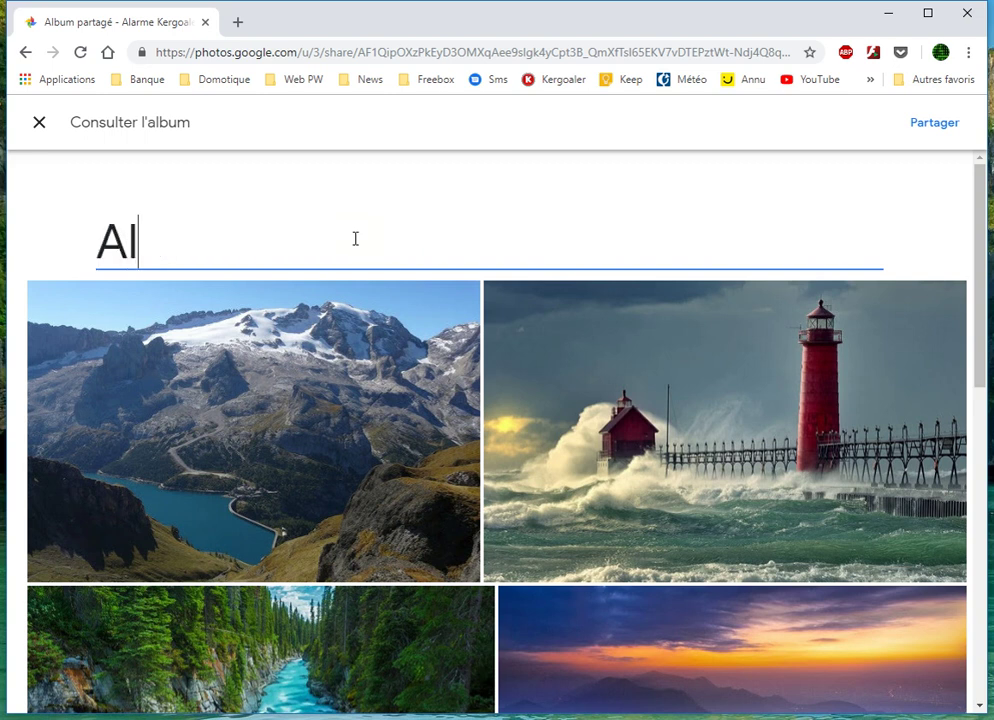
pyautogui.write('u')
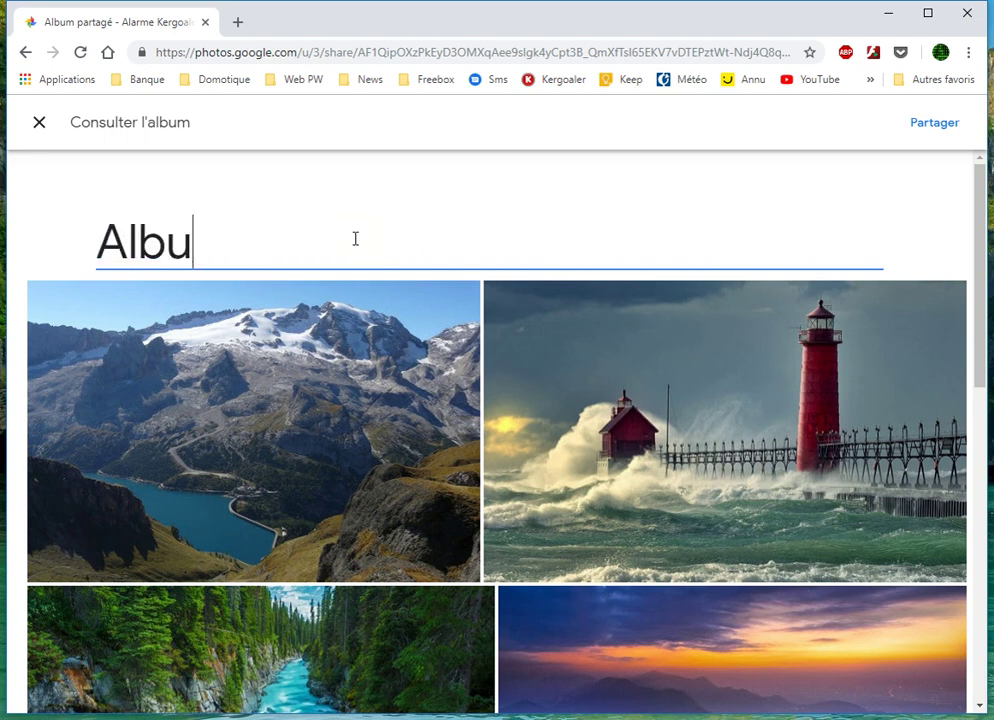
pyautogui.write('m Truc')
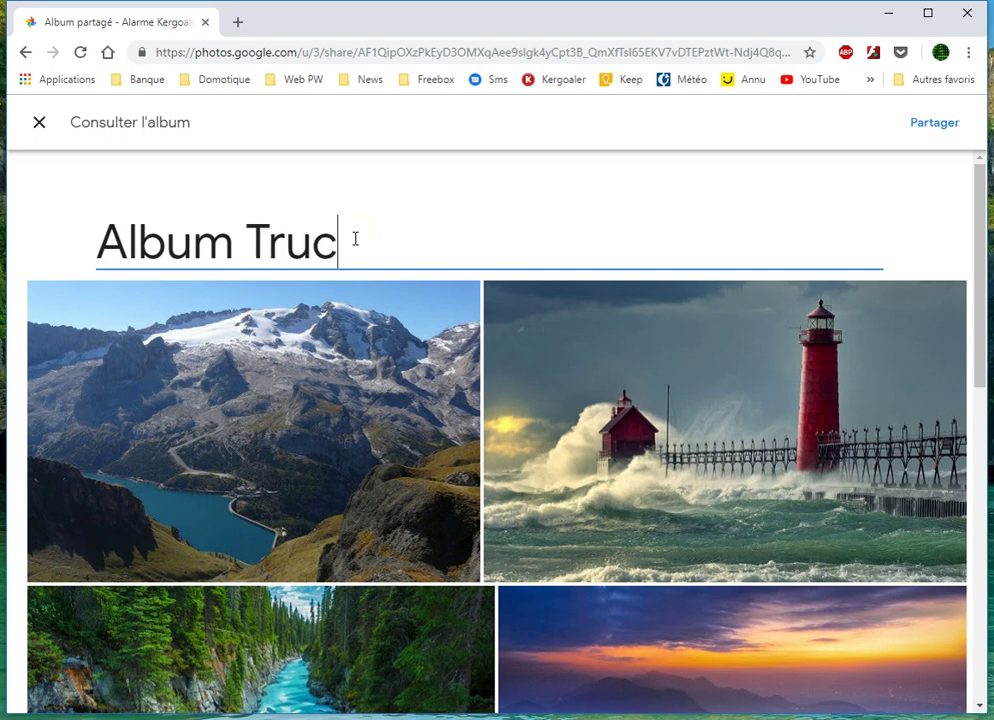
pyautogui.scroll(-3, 714, 413)
pyautogui.scroll(3, 692, 437)
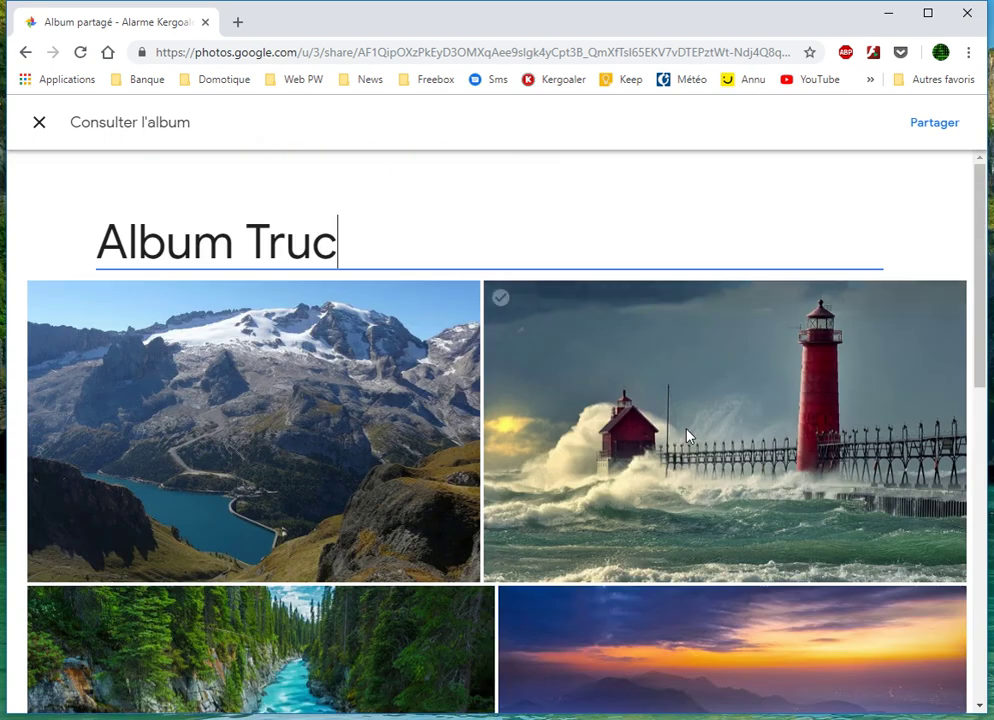
# Create a sharing link for Album Truc and copy it.
pyautogui.click(936, 123)
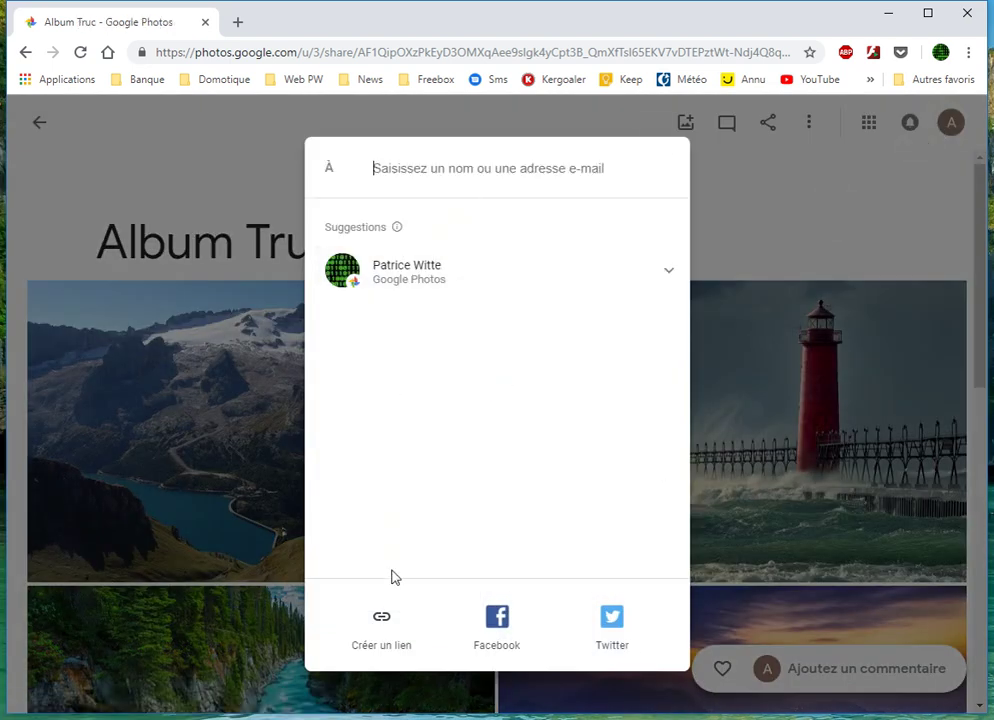
pyautogui.click(382, 623)
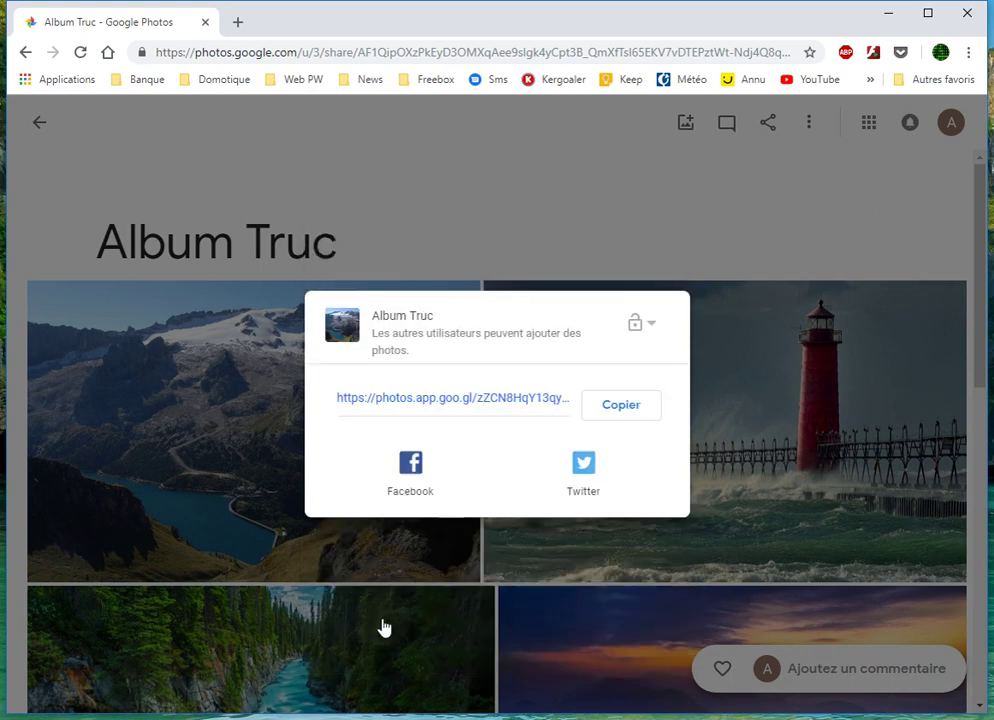
pyautogui.click(635, 416)
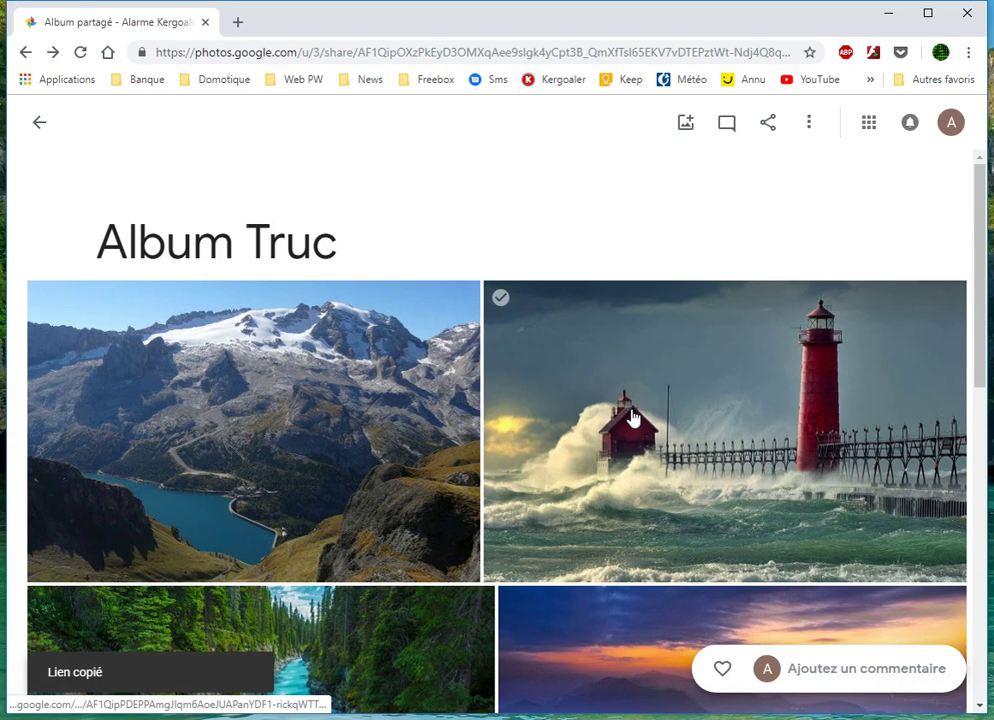
# Look through the shared album's photos, check its entry in the albums overview, and return to that overview.
pyautogui.scroll(-6, 808, 460)
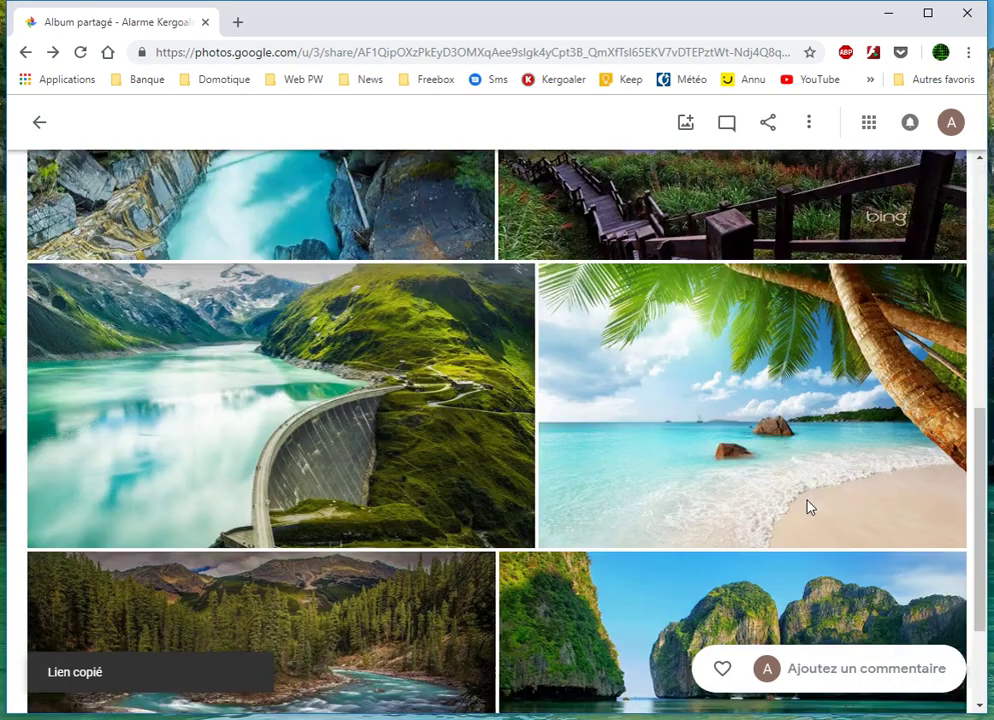
pyautogui.scroll(6, 808, 510)
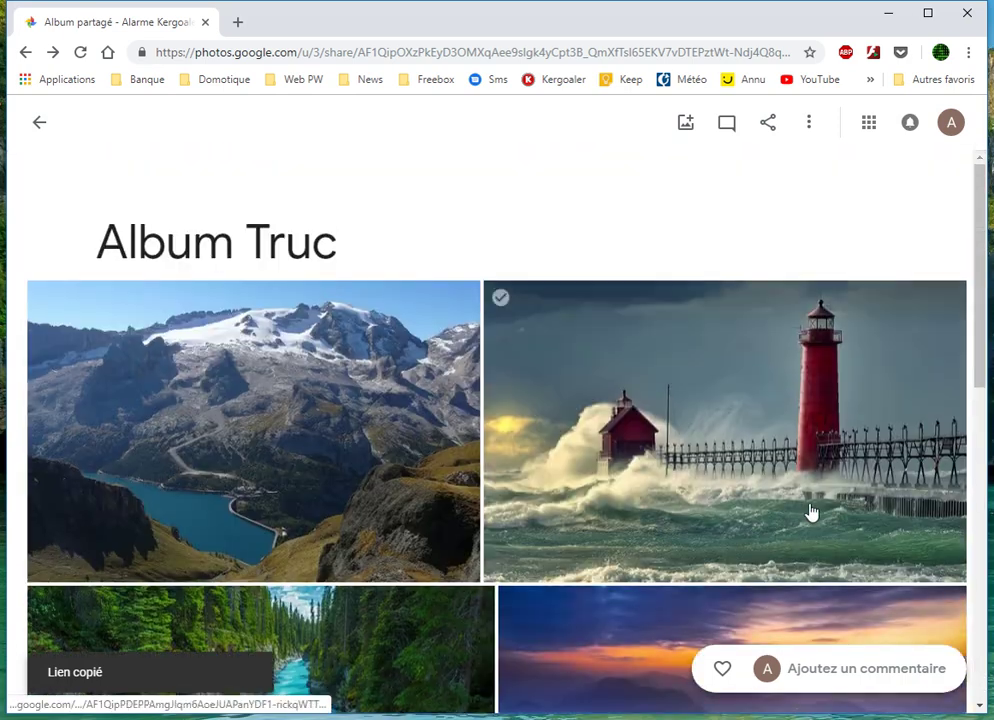
pyautogui.click(38, 125)
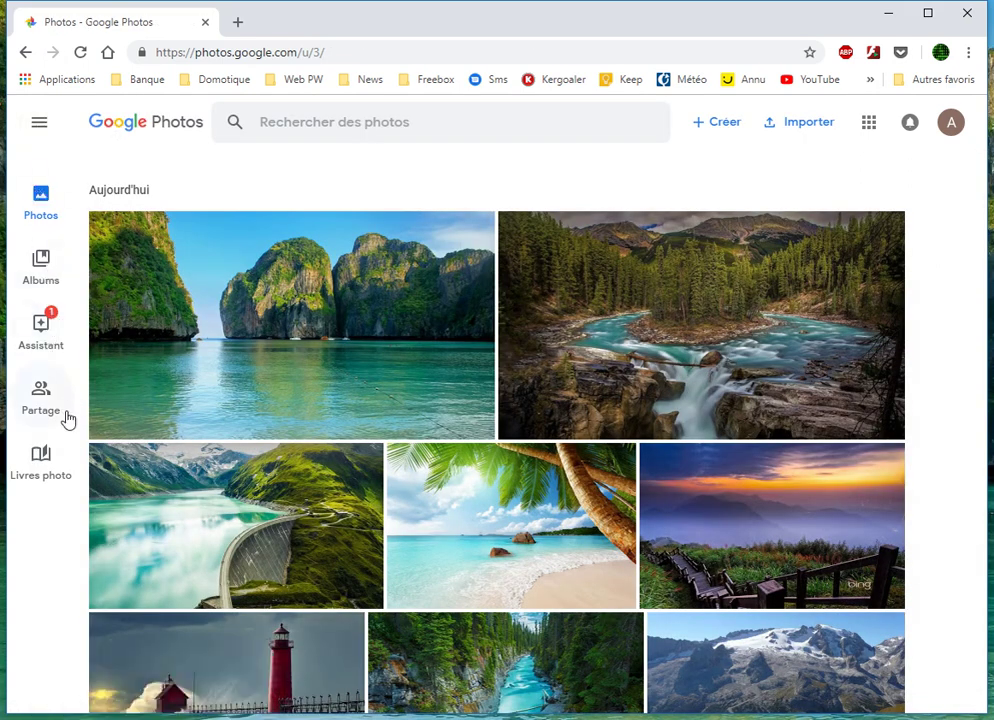
pyautogui.click(42, 276)
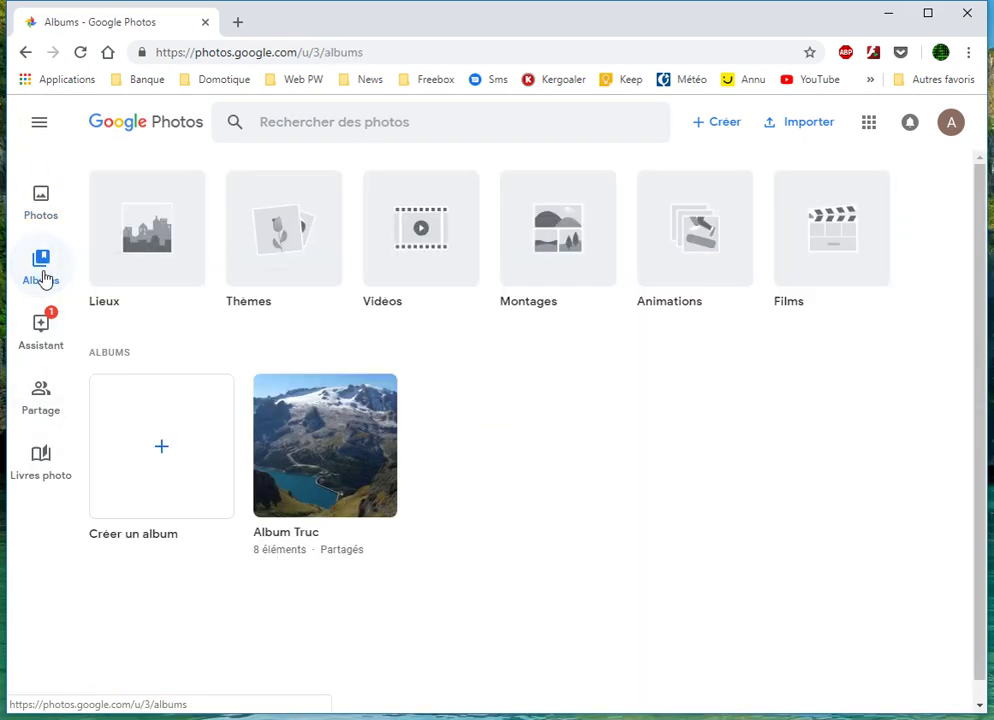
pyautogui.click(330, 460)
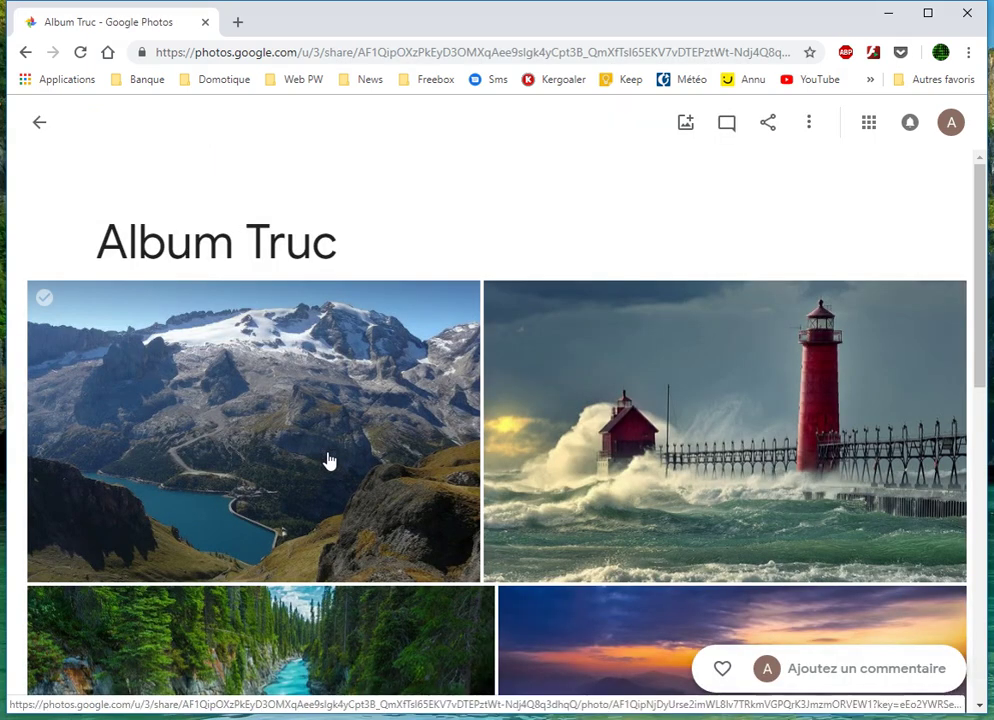
pyautogui.click(40, 127)
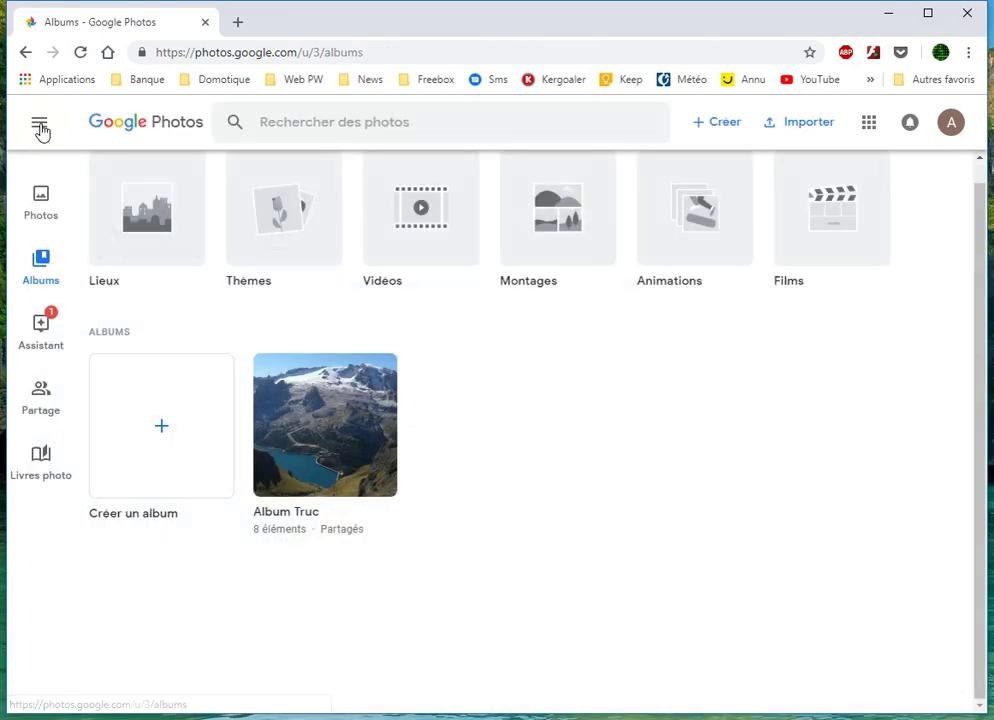
# Switch to Gmail in a new browser tab and start a new message.
pyautogui.click(239, 23)
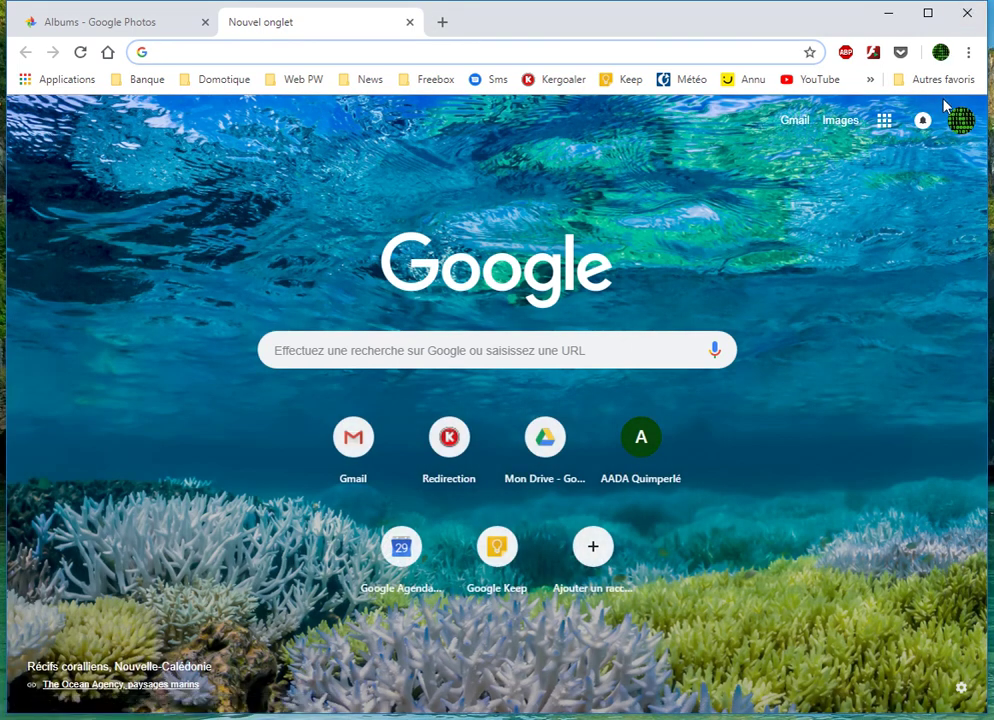
pyautogui.click(794, 124)
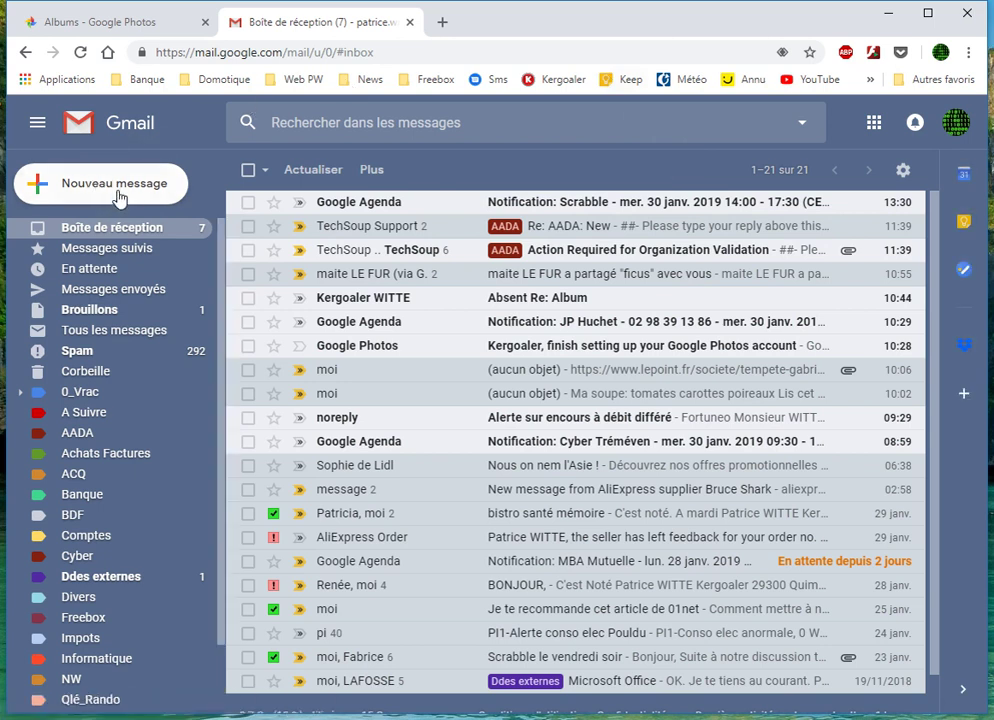
pyautogui.click(119, 196)
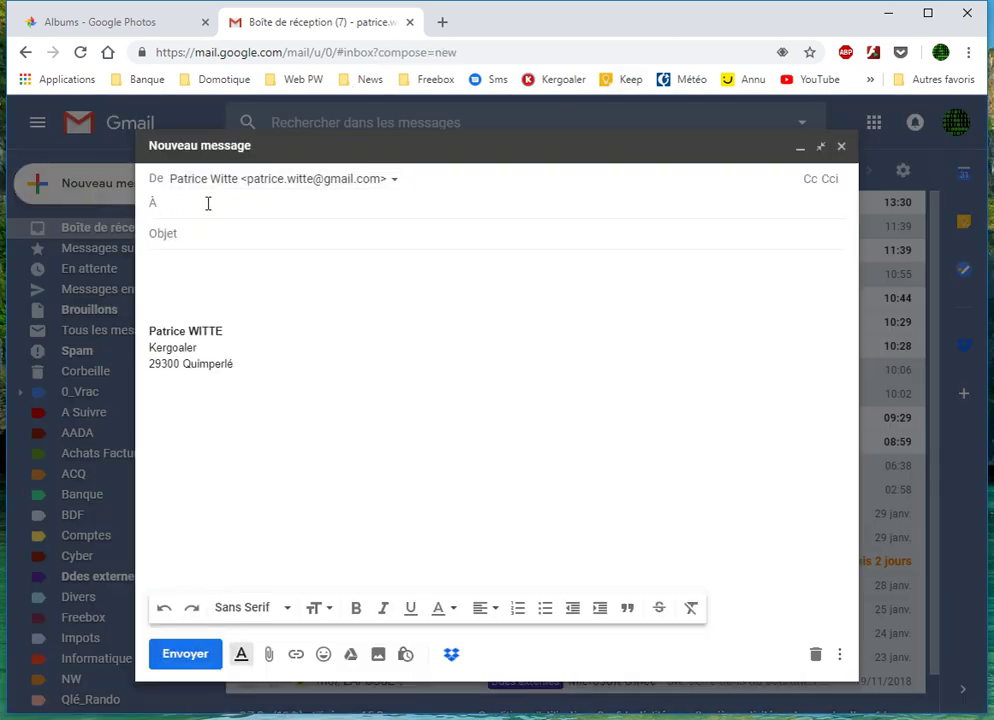
# Write "Regarde cet album:" in the message body and paste the copied album link below it, after a blank line.
pyautogui.click(182, 264)
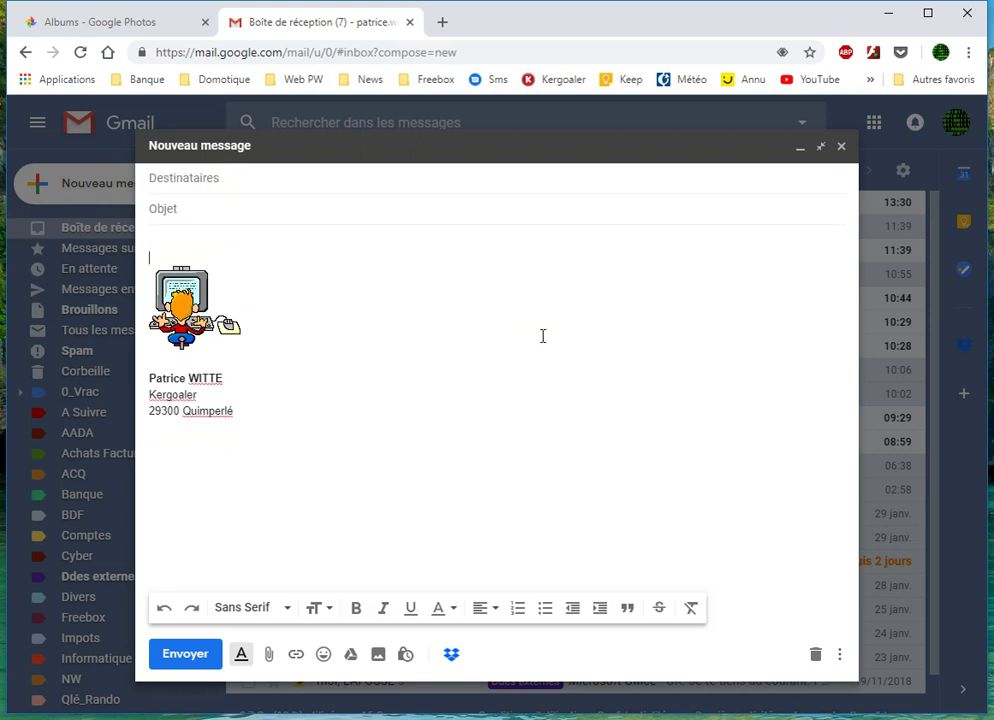
pyautogui.write('Re')
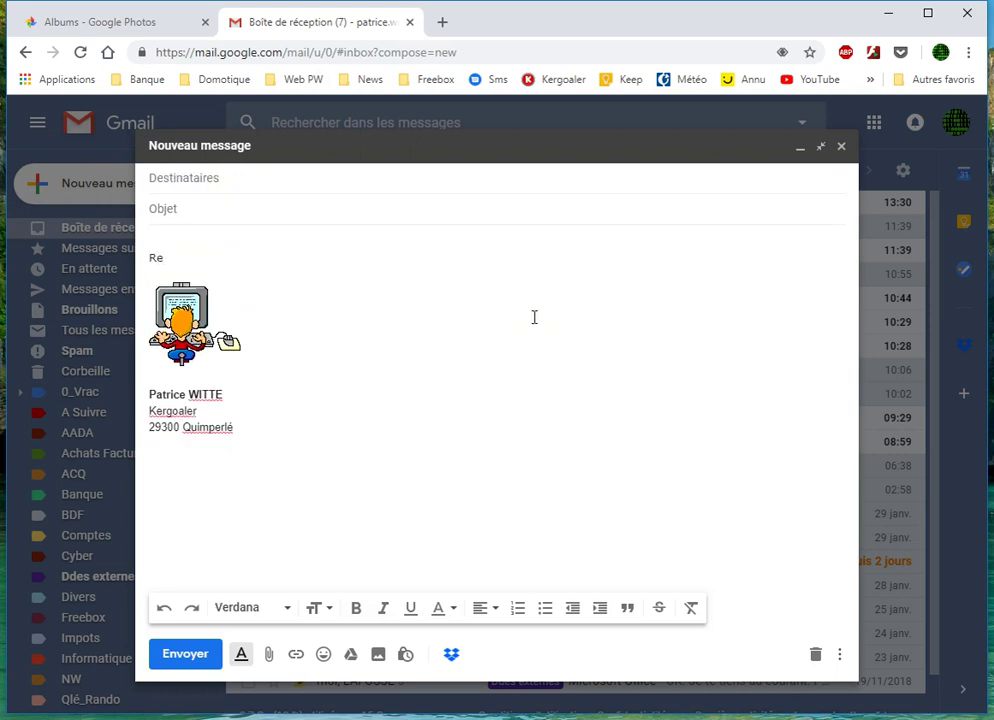
pyautogui.write('garde')
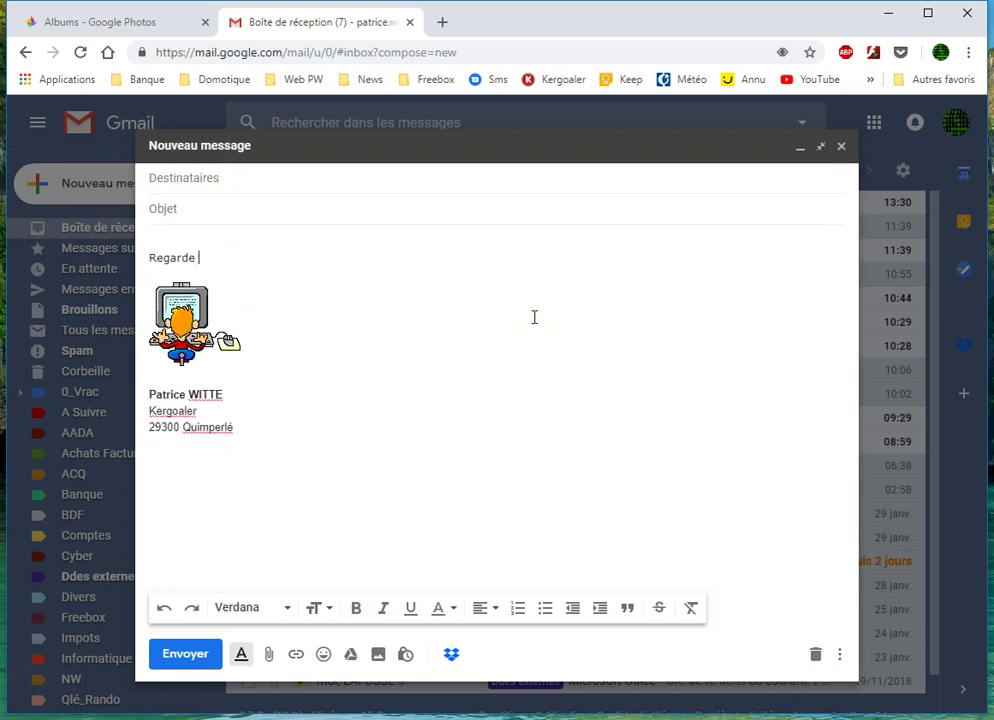
pyautogui.write(' cet album:')
pyautogui.press('Return')
pyautogui.press('Return')
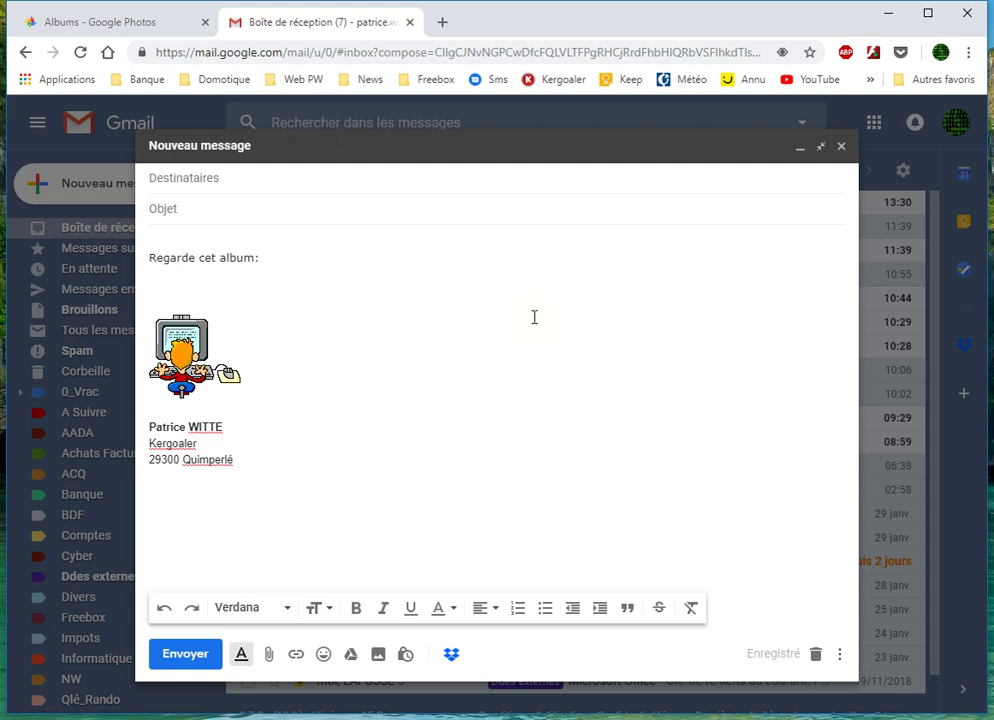
pyautogui.hotkey('ctrl', 'v')
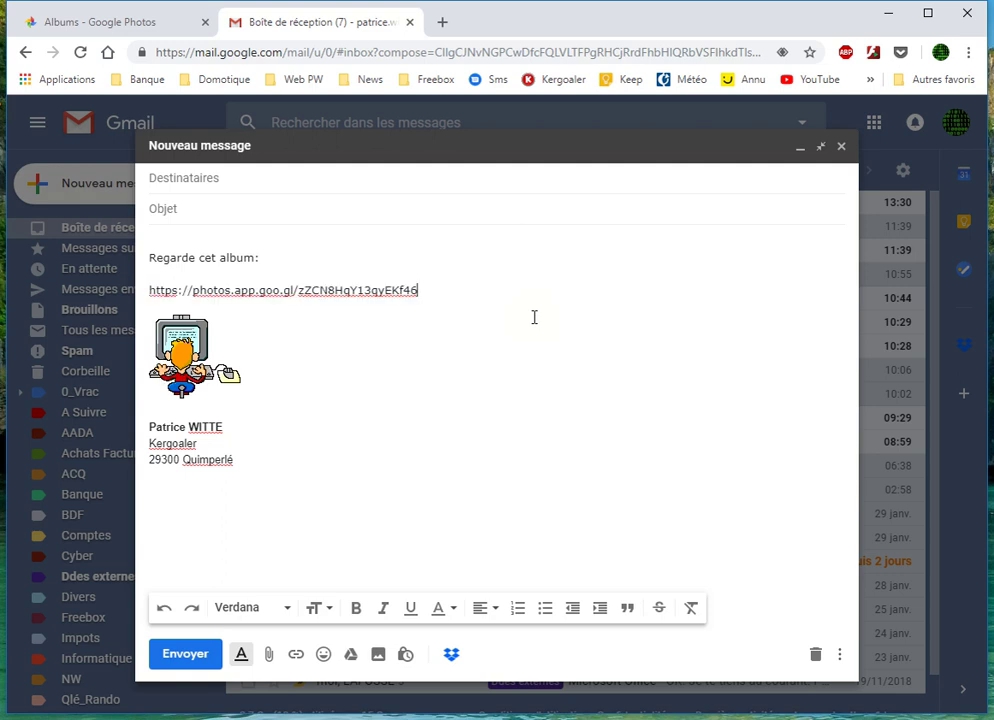
# Discard the draft message and close the Gmail tab.
pyautogui.click(814, 656)
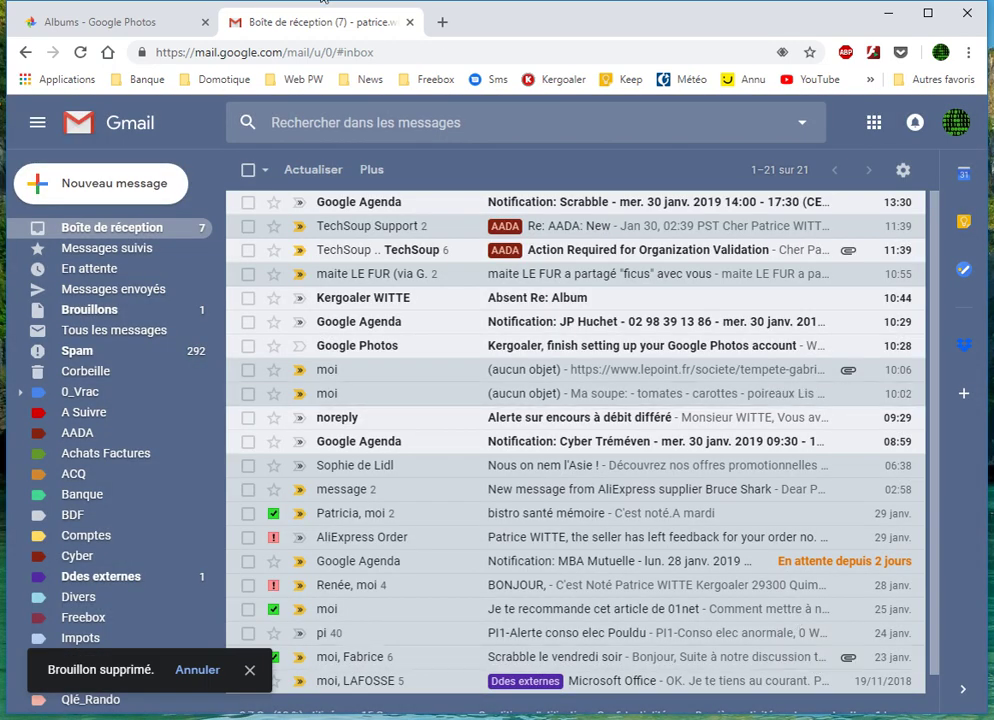
pyautogui.click(410, 22)
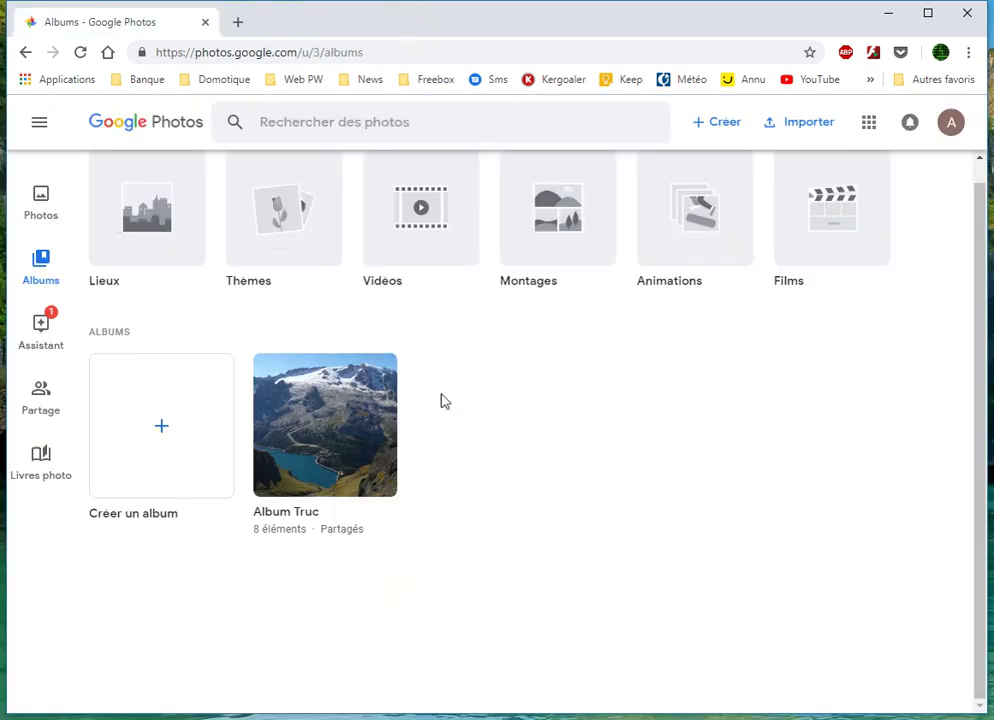
# Open Album Truc for editing and try to move the lighthouse photo to the mountain lake photo's place.
pyautogui.click(326, 415)
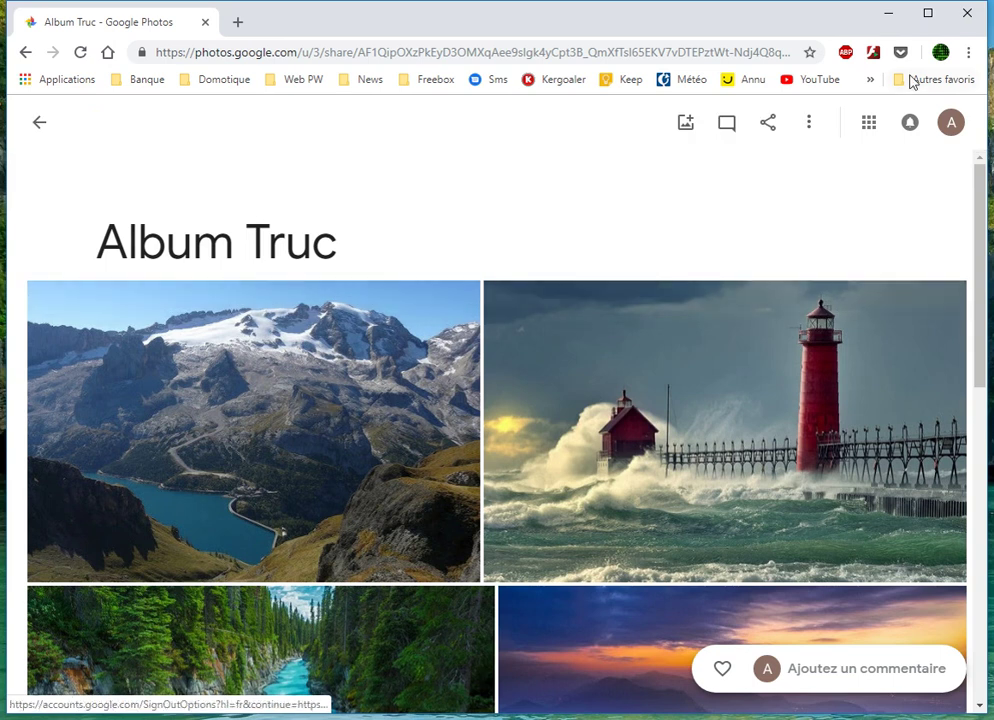
pyautogui.click(806, 127)
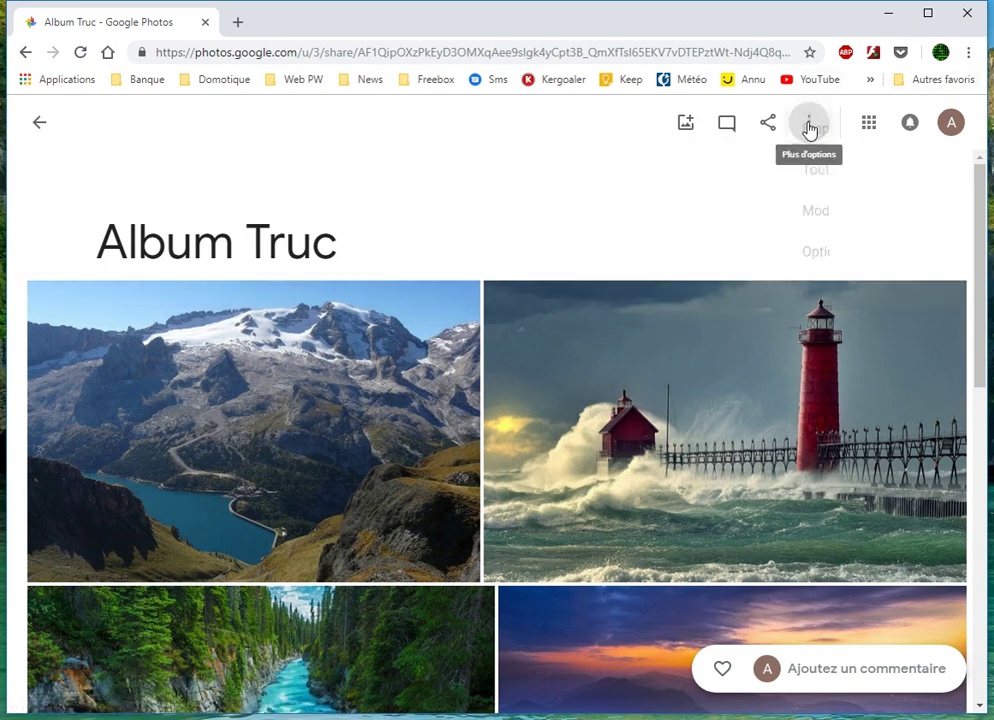
pyautogui.click(748, 216)
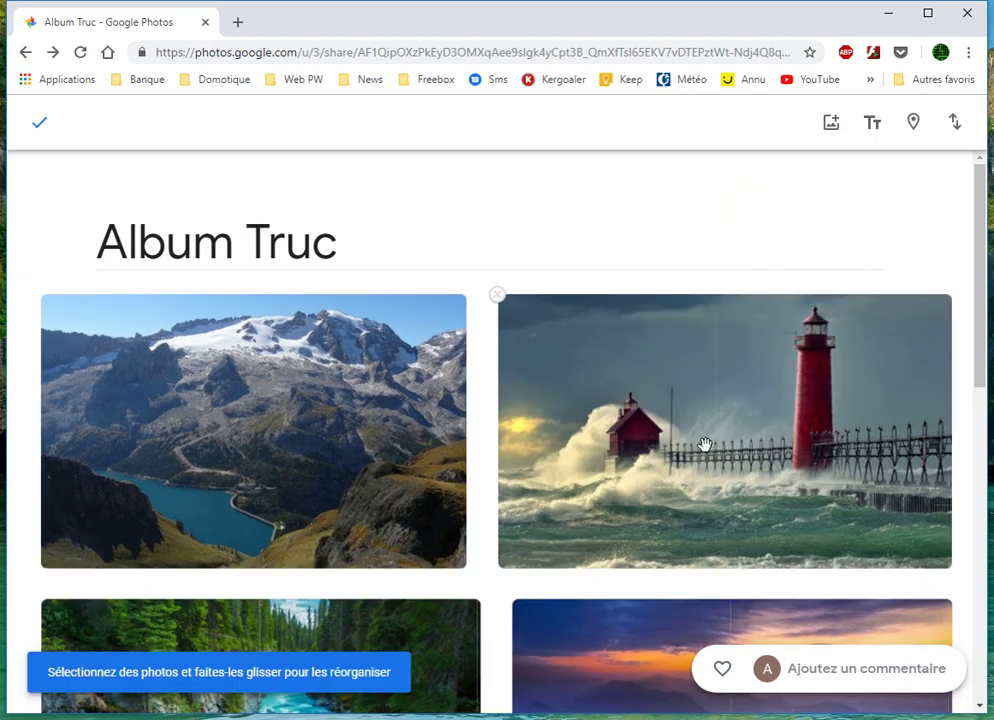
pyautogui.moveTo(705, 444); pyautogui.dragTo(329, 442)
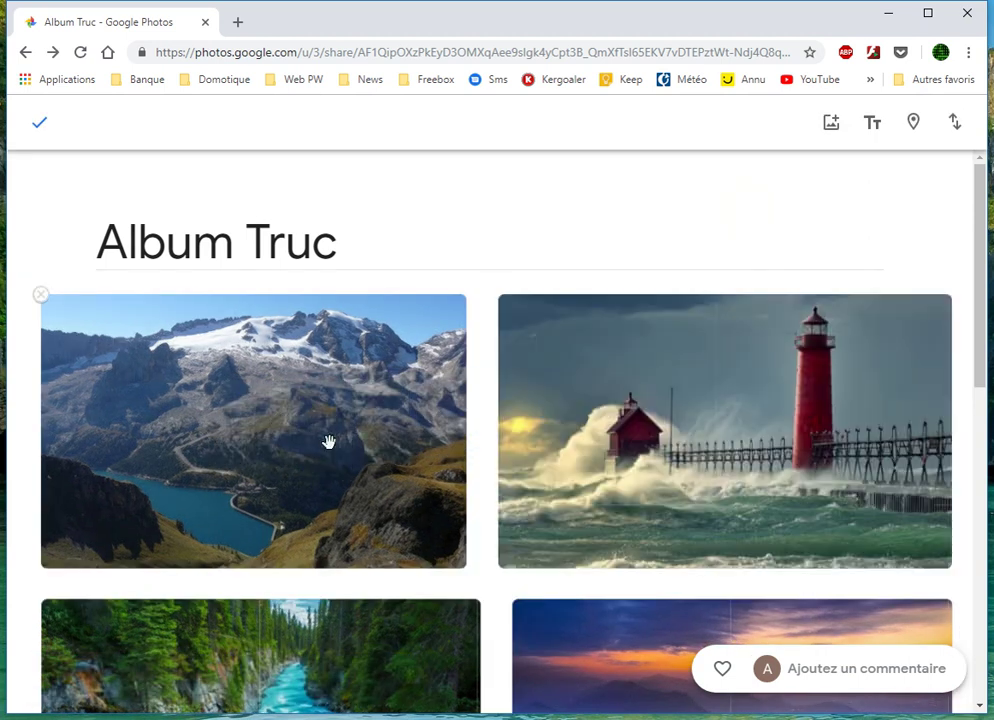
# Move the sunset stairway photo to second place, ahead of the lighthouse, check the album's order and finish editing.
pyautogui.scroll(-3, 424, 530)
pyautogui.moveTo(630, 486); pyautogui.dragTo(499, 293)
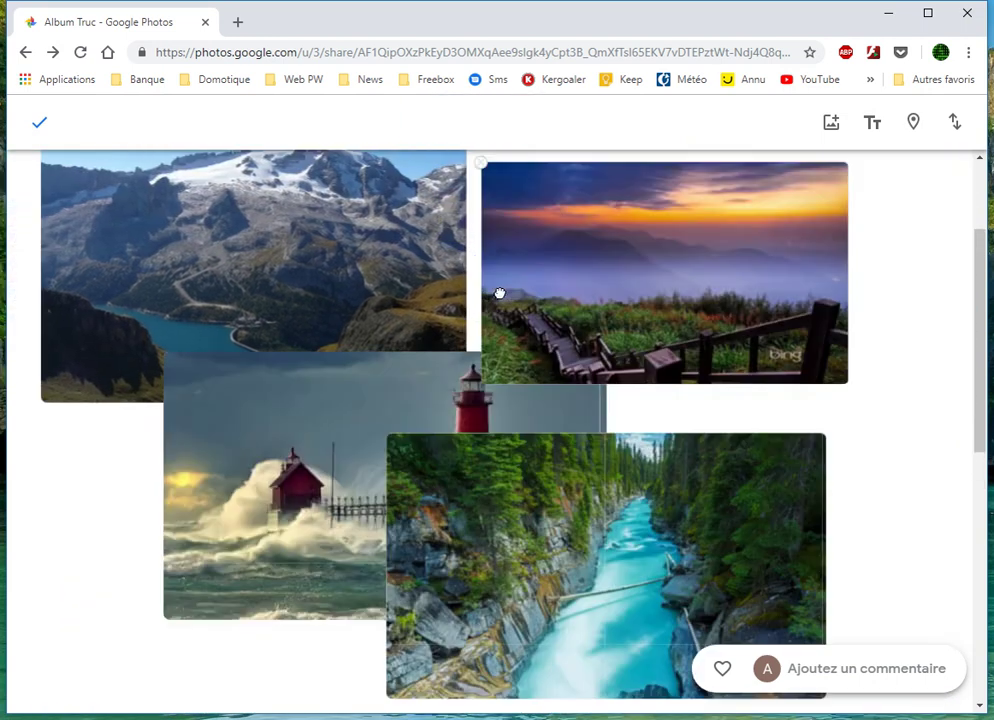
pyautogui.scroll(-3, 650, 492)
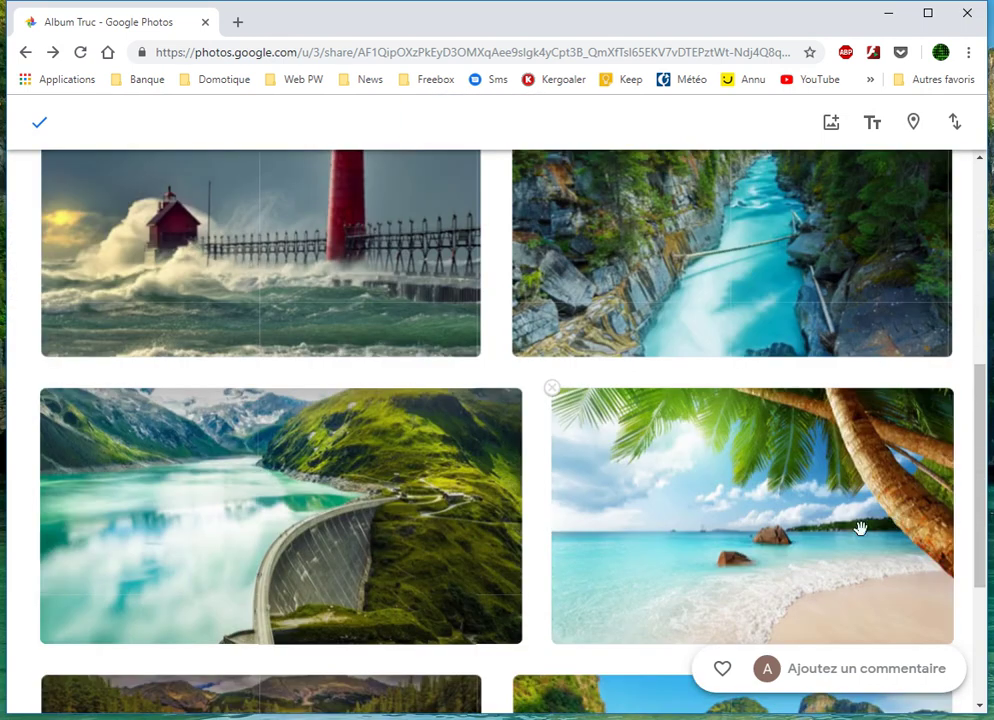
pyautogui.scroll(5, 855, 528)
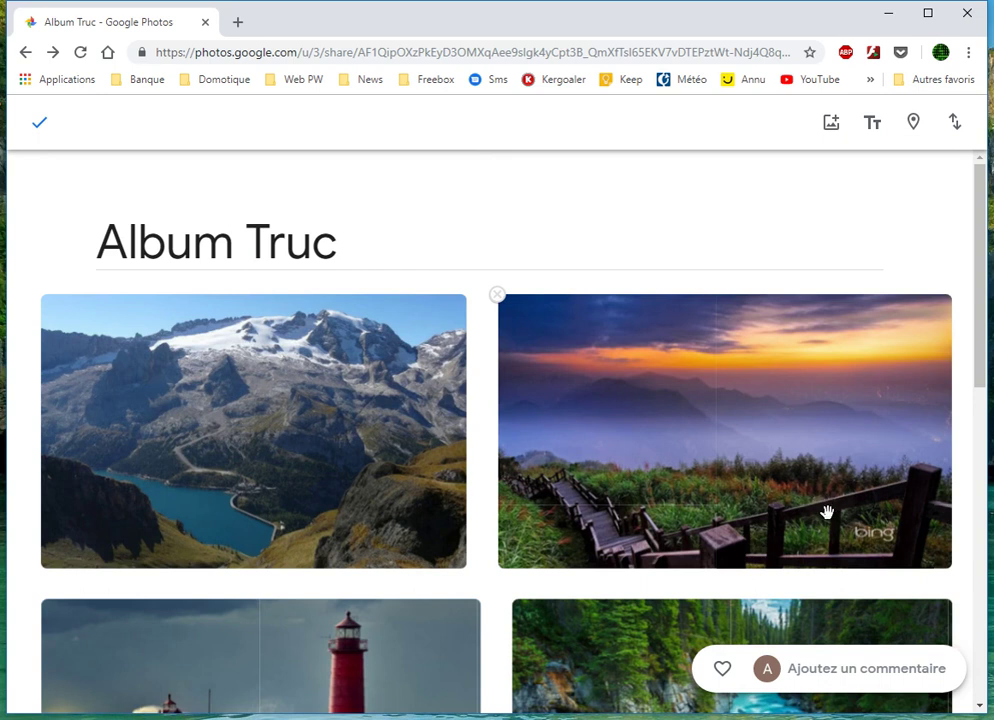
pyautogui.scroll(-8, 821, 508)
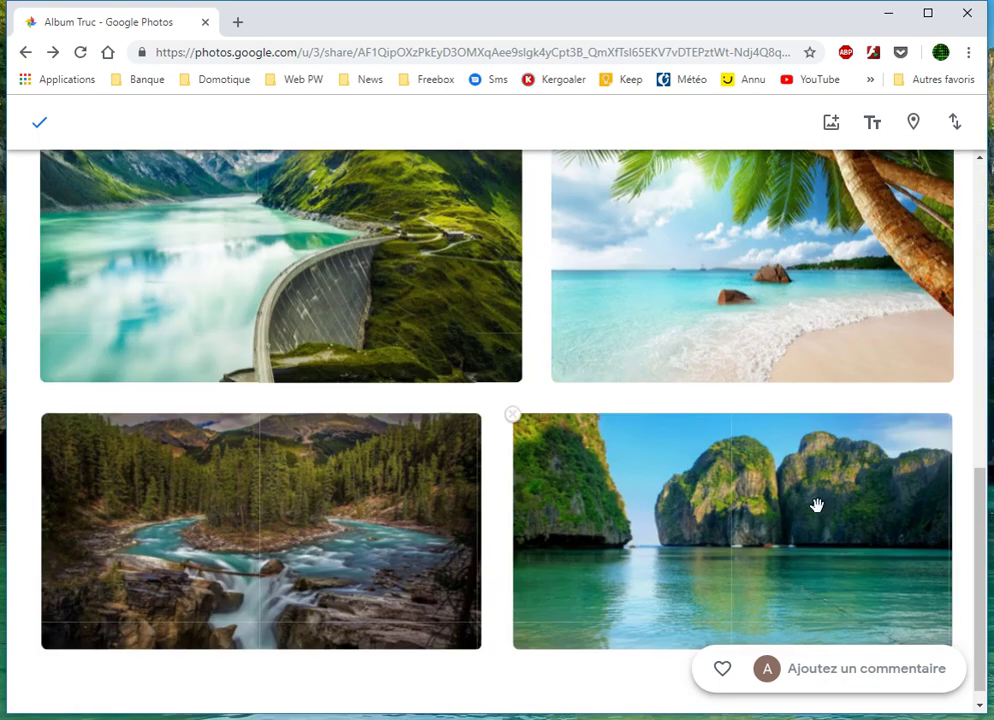
pyautogui.scroll(5, 830, 490)
pyautogui.scroll(3, 871, 172)
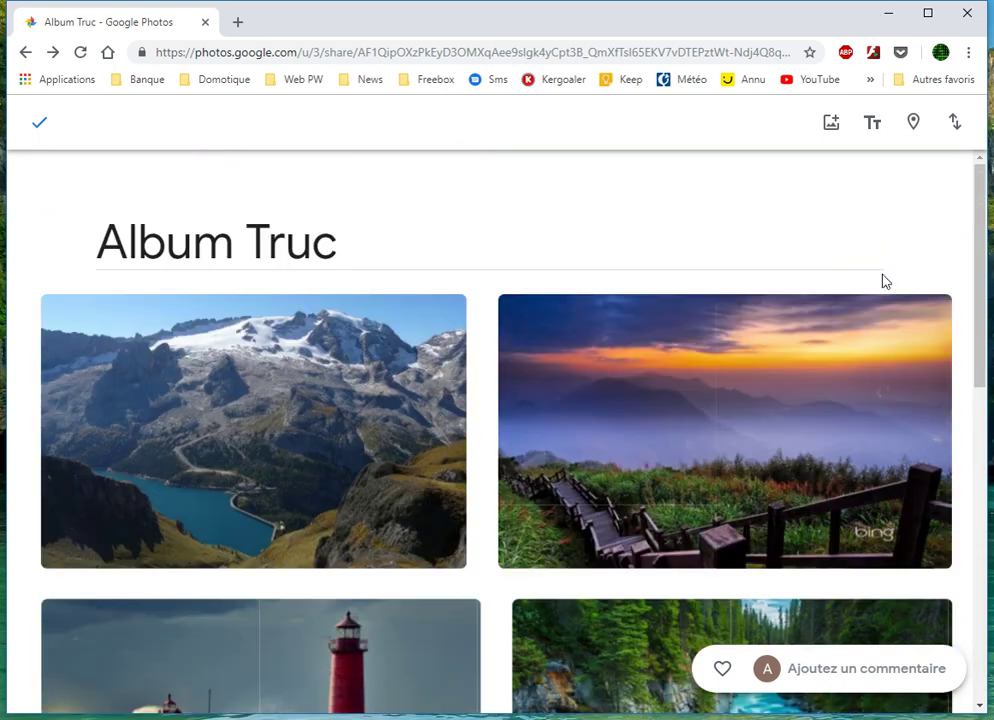
pyautogui.click(38, 128)
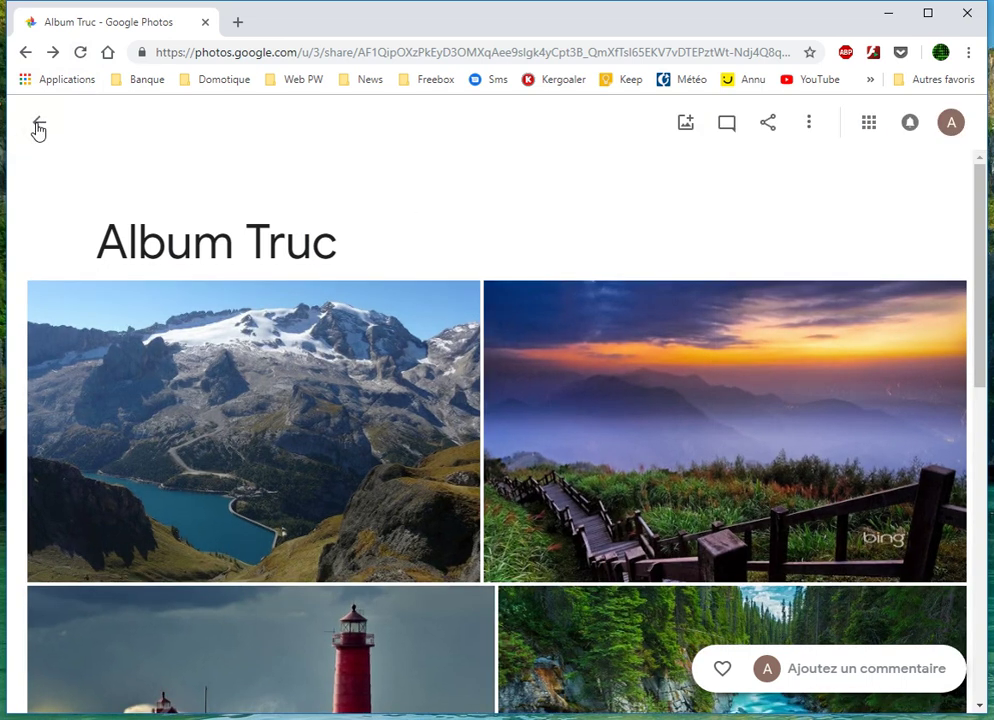
# Set the photo of the forested islet with the river and waterfall as the cover of Album Truc.
pyautogui.click(810, 122)
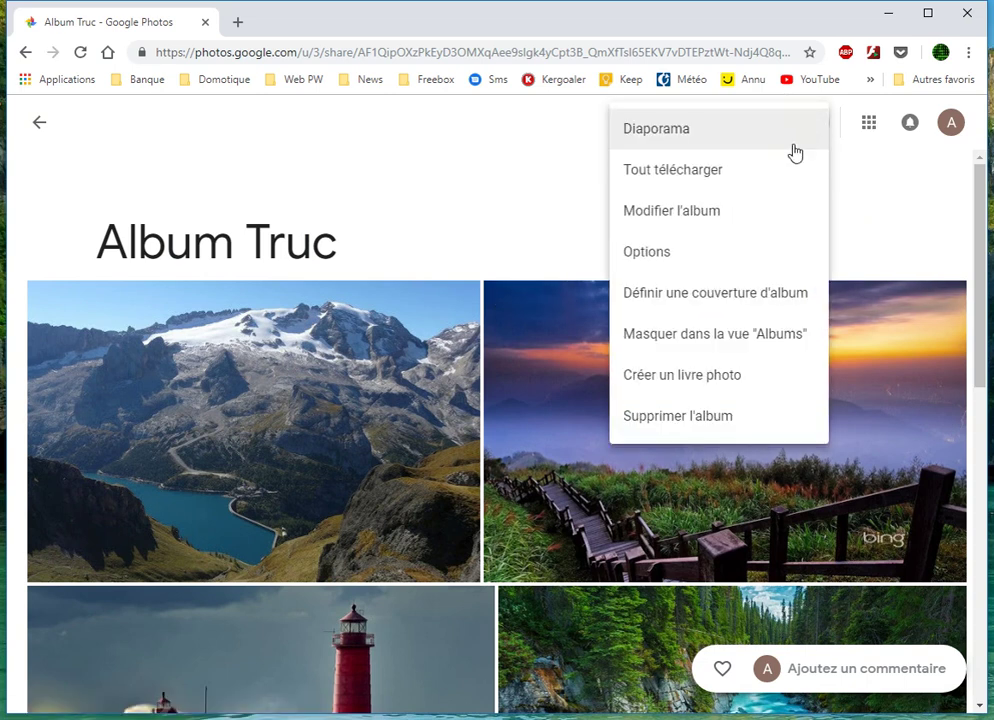
pyautogui.click(762, 296)
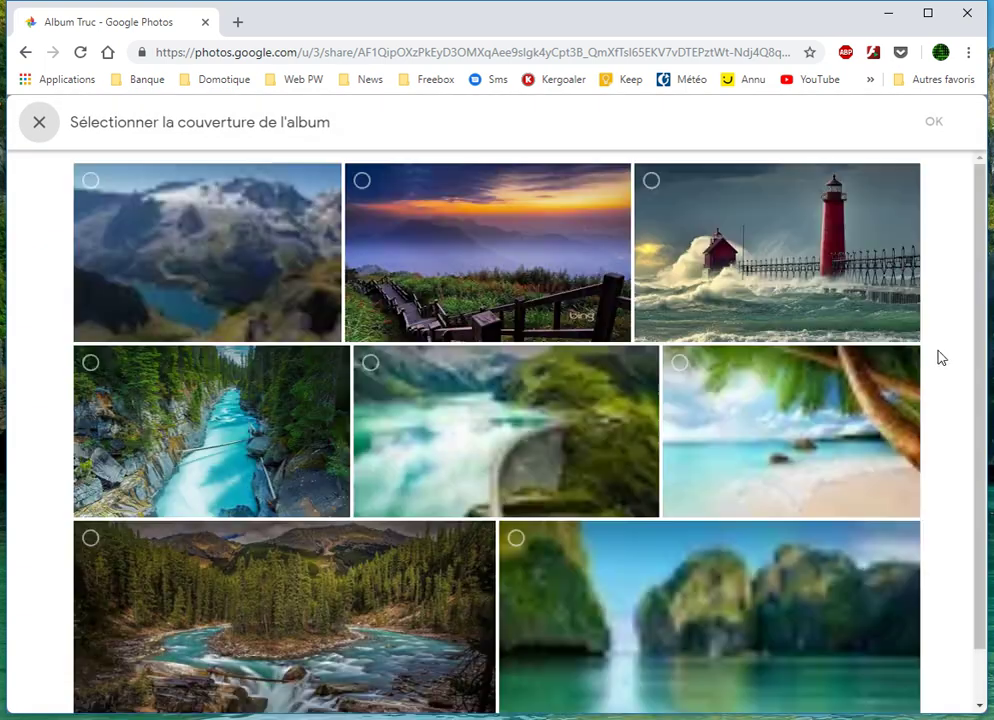
pyautogui.click(761, 406)
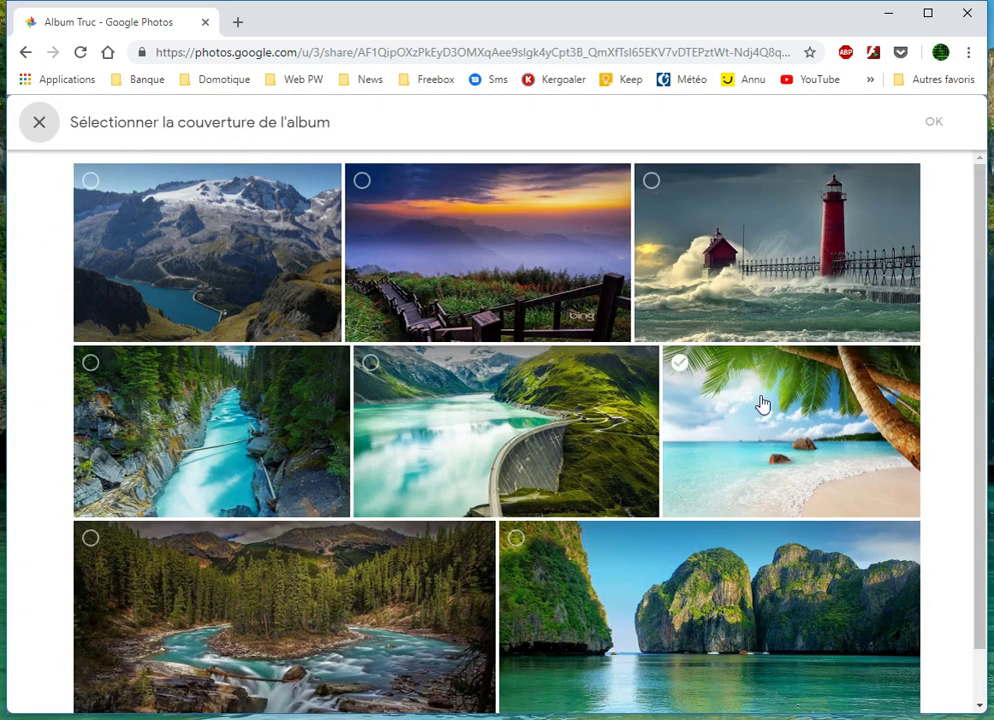
pyautogui.scroll(-2, 675, 470)
pyautogui.scroll(1, 675, 470)
pyautogui.click(271, 601)
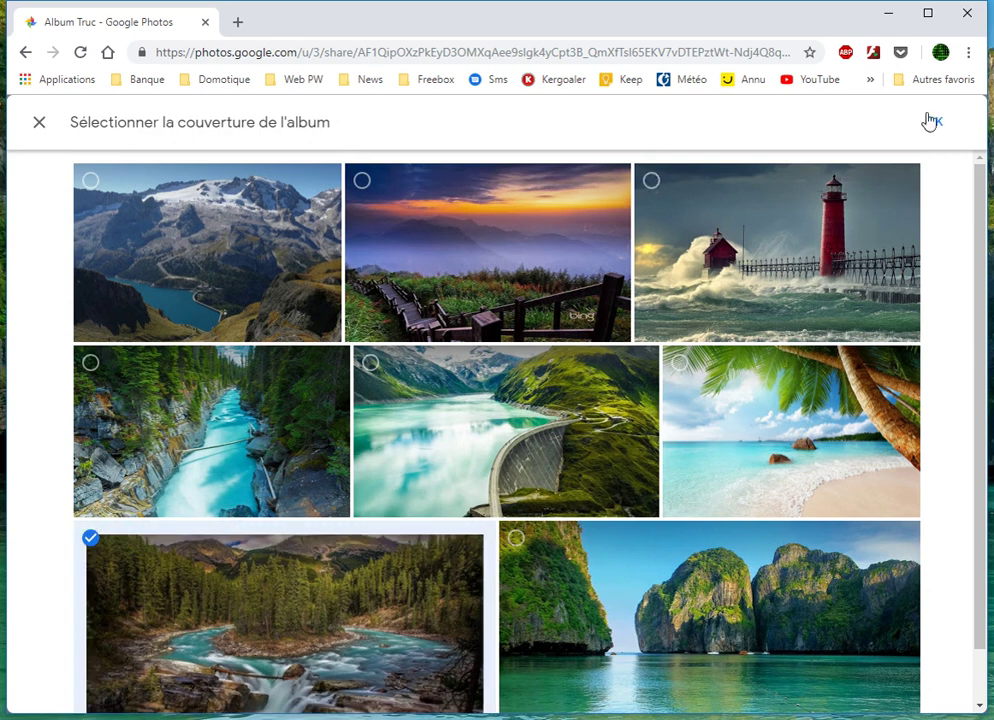
pyautogui.click(932, 124)
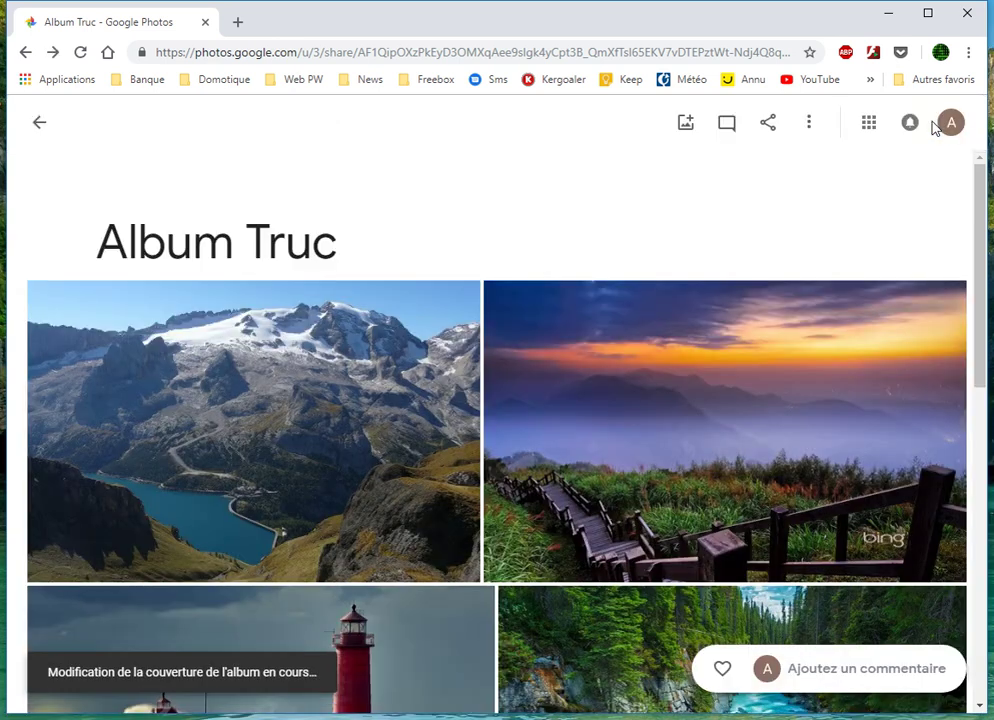
# Return to the album overview to check the cover and available album actions, and reopen Album Truc to browse its photos.
pyautogui.click(37, 124)
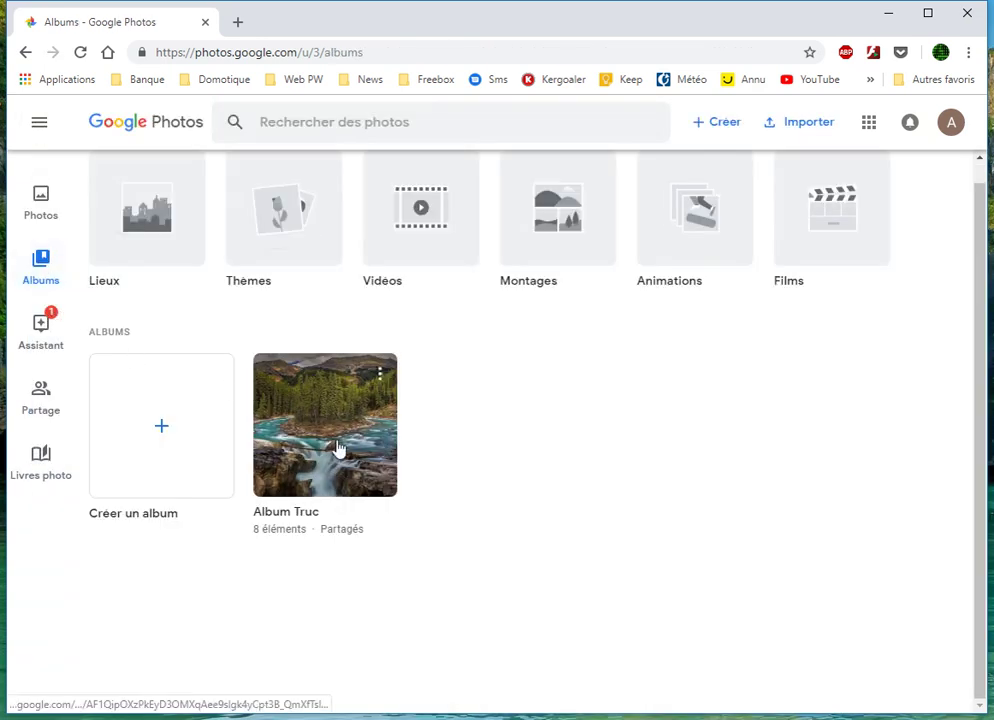
pyautogui.click(380, 376)
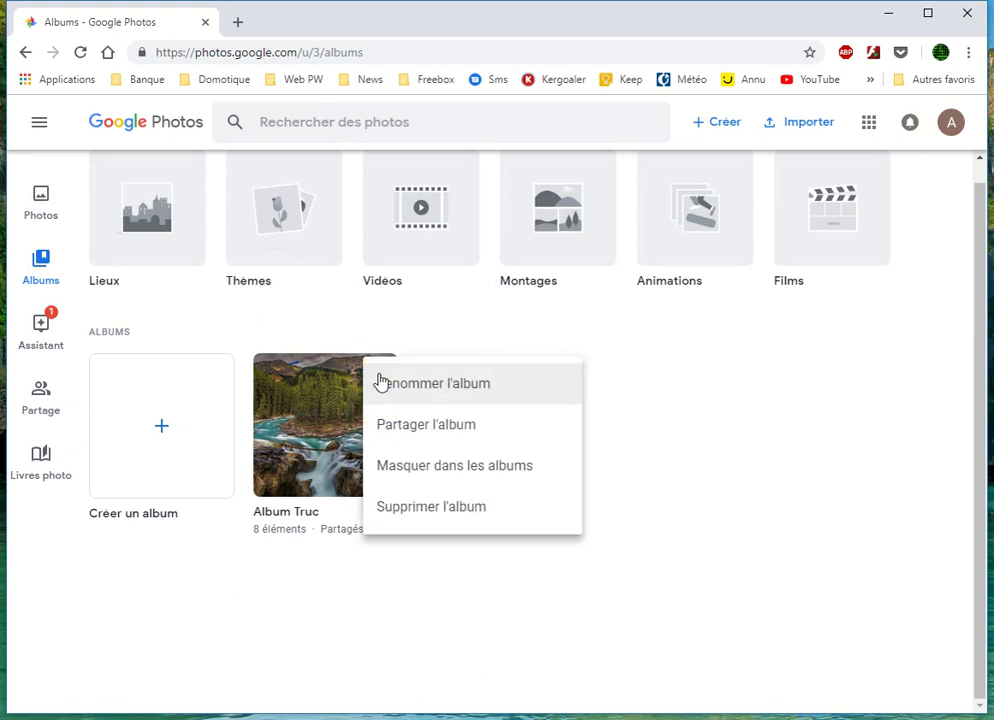
pyautogui.click(290, 412)
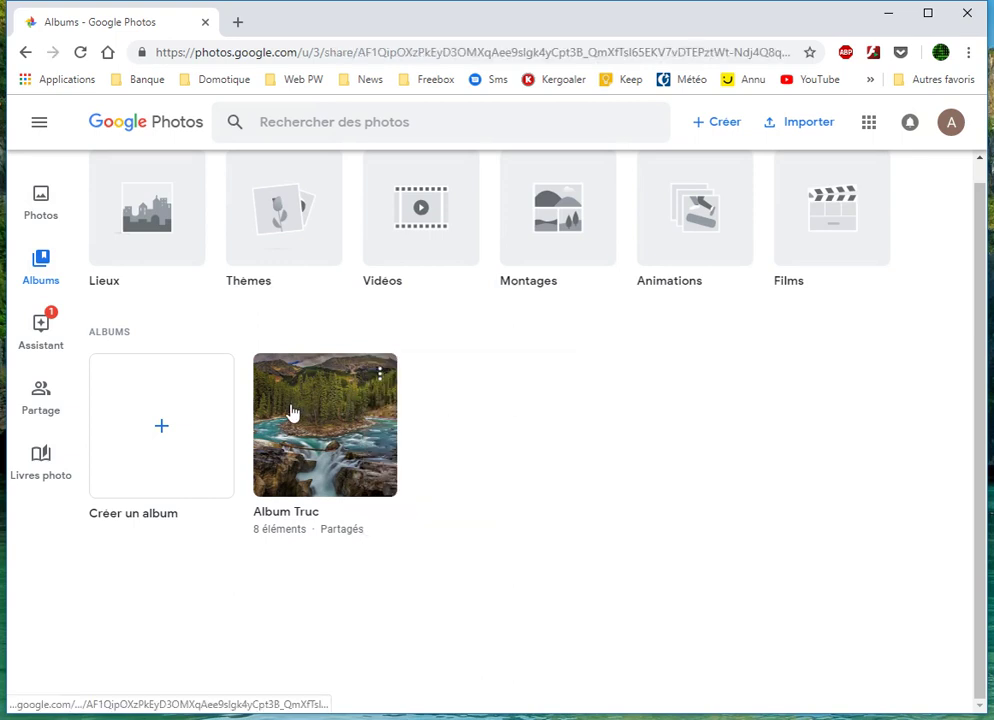
pyautogui.scroll(-9, 660, 390)
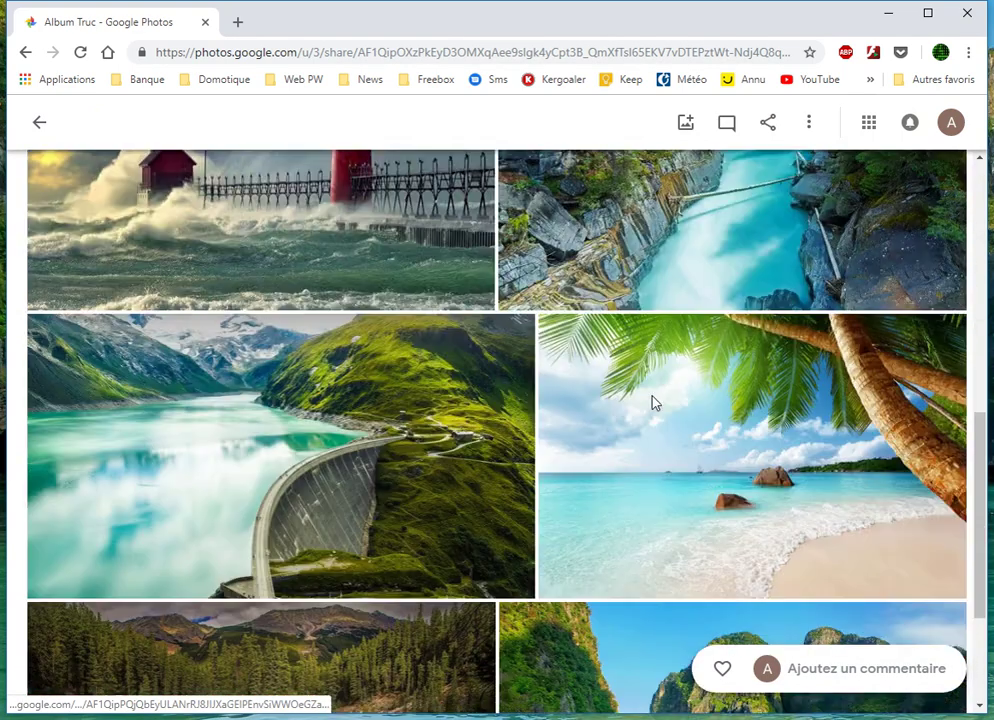